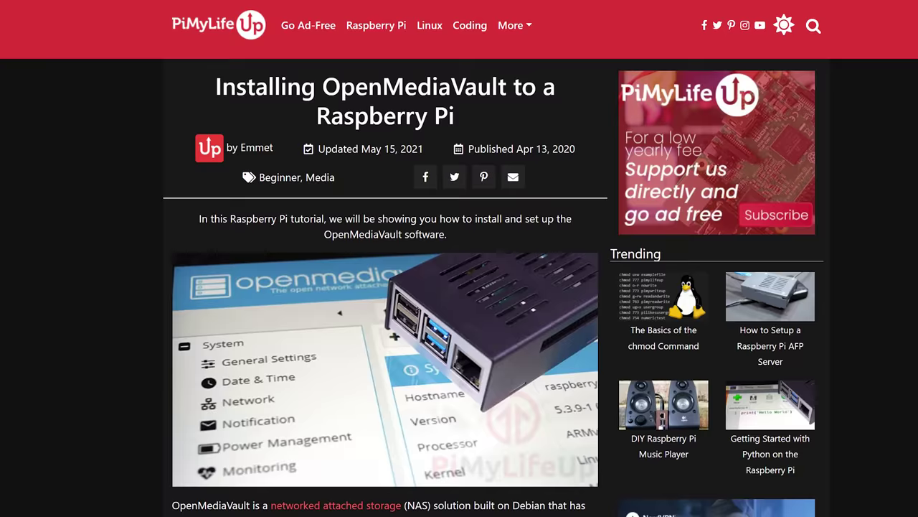
- Scroll the PiMyLifeUp OpenMediaVault article down to its Add share instructions
scroll(459, 287, down, 20)
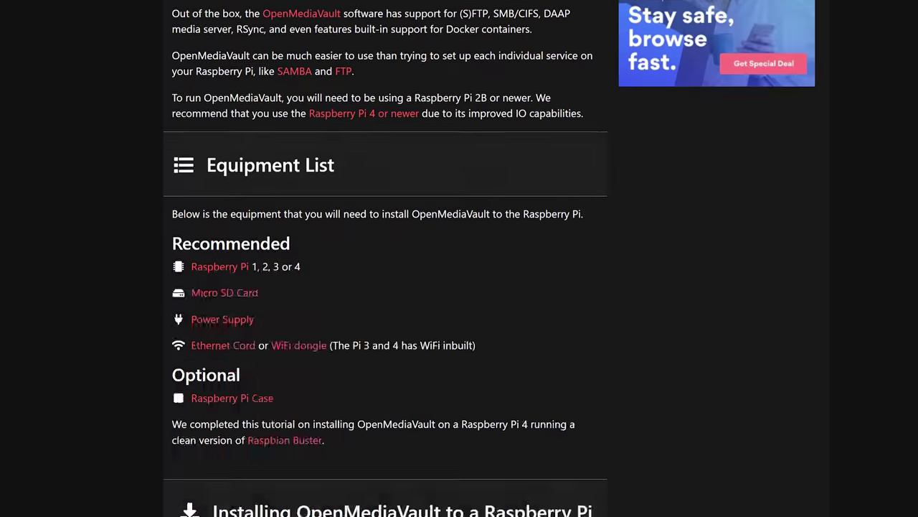
scroll(385, 258, down, 20)
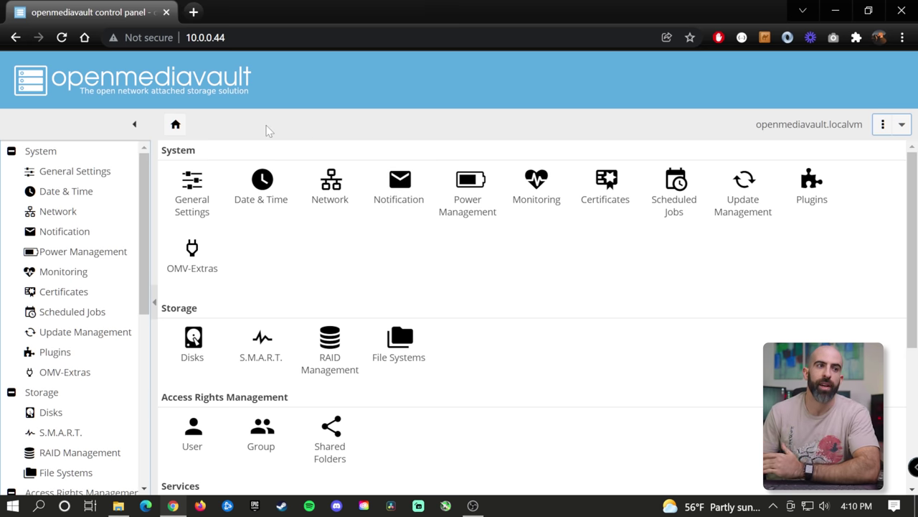
- Scroll the OpenMediaVault home dashboard down and back up
scroll(286, 183, down, 4)
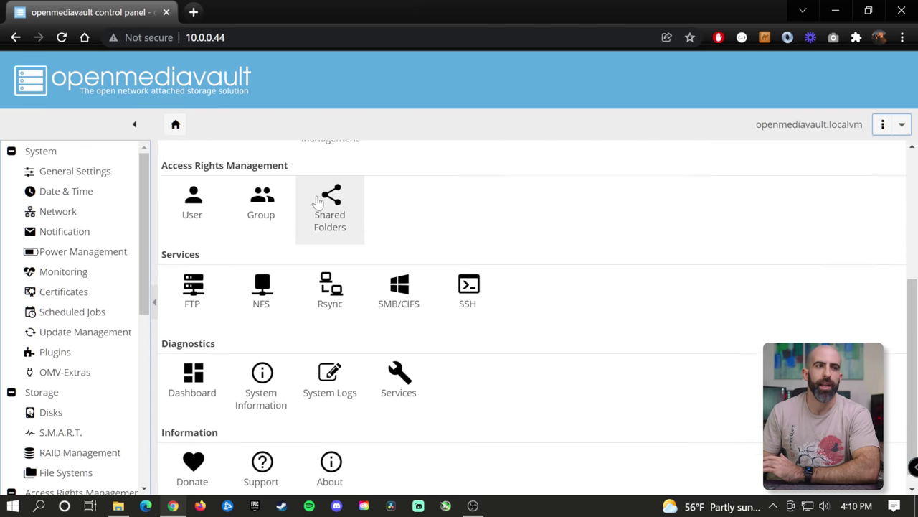
scroll(319, 204, up, 4)
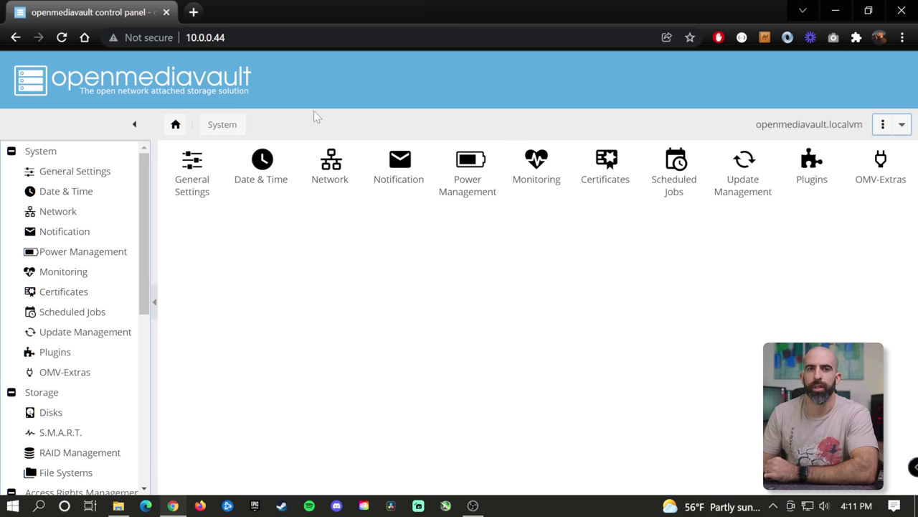
- Look over the General Settings page, then the Notification settings page
click(192, 170)
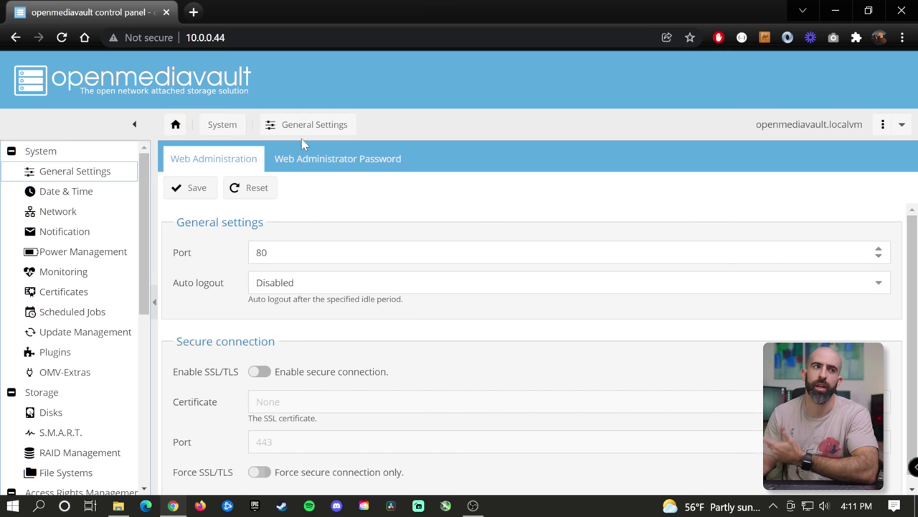
key(alt+Left)
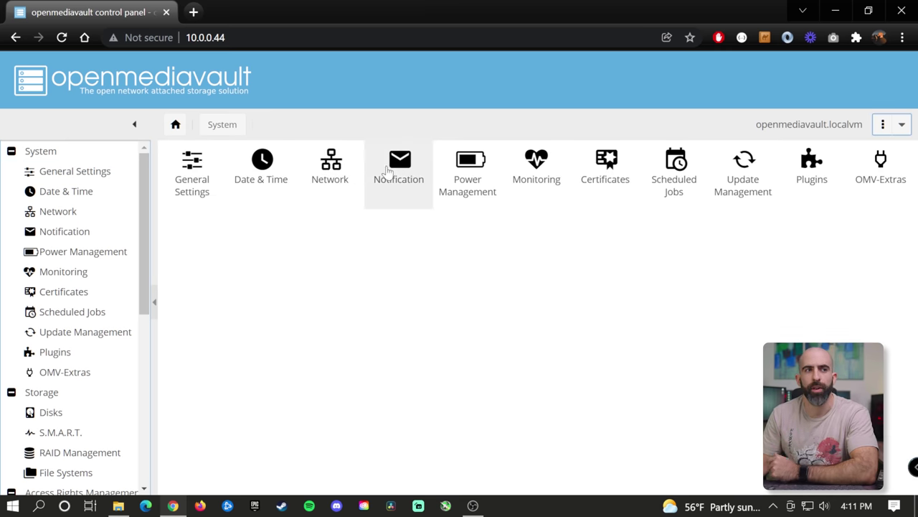
click(397, 172)
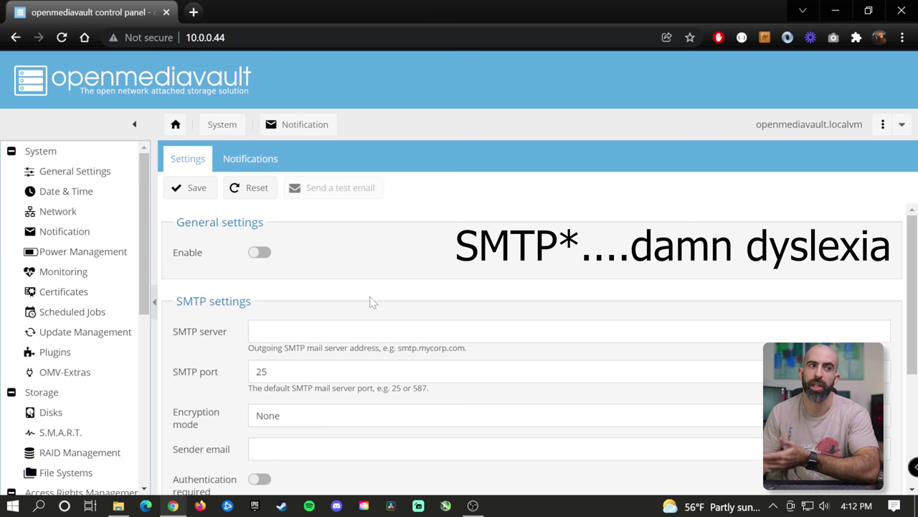
scroll(371, 300, down, 2)
scroll(366, 293, up, 2)
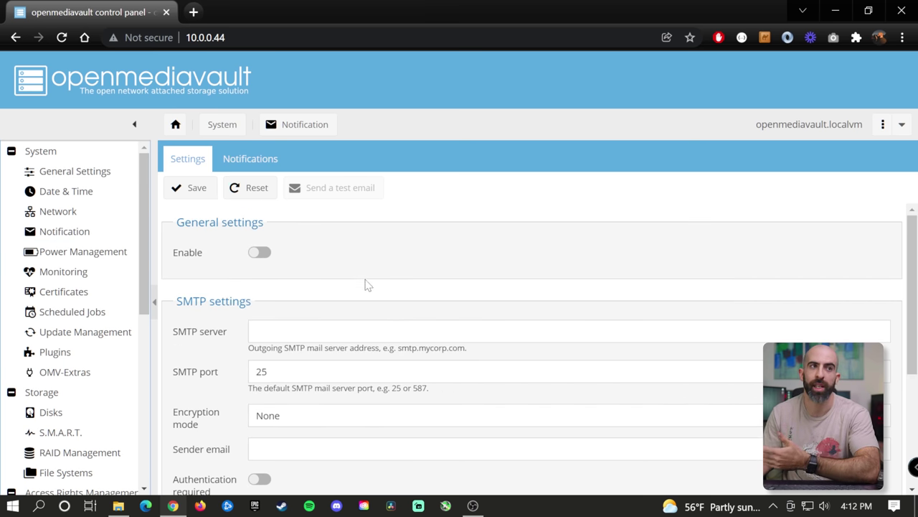
- Show Certificates on the SSL tab, dismissing the self-signed certificate form unused
click(222, 125)
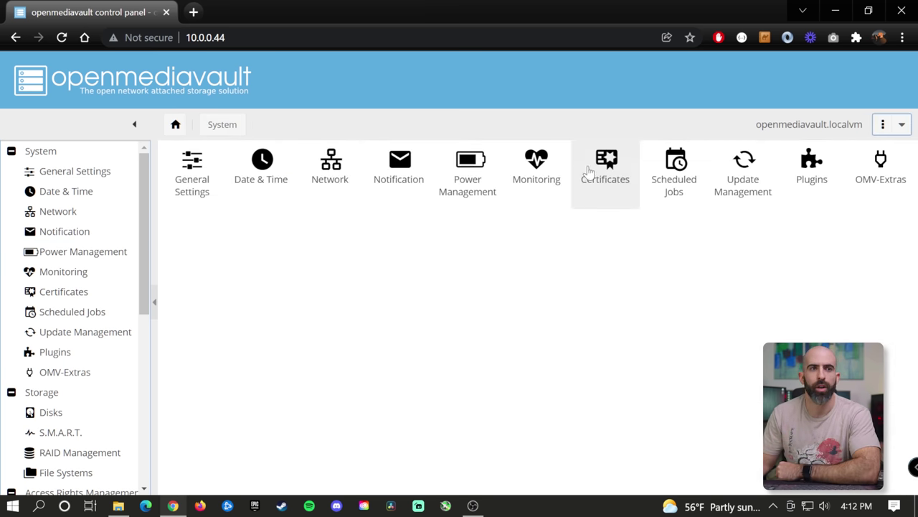
click(588, 173)
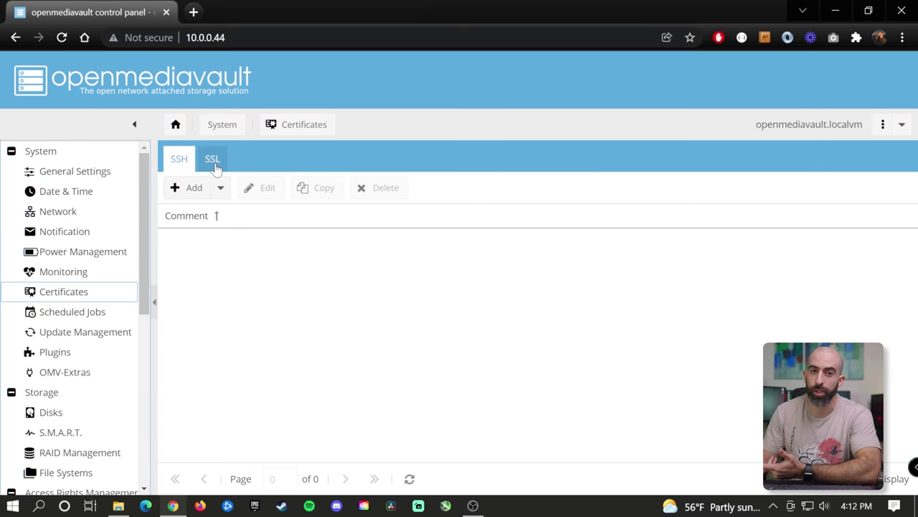
click(213, 164)
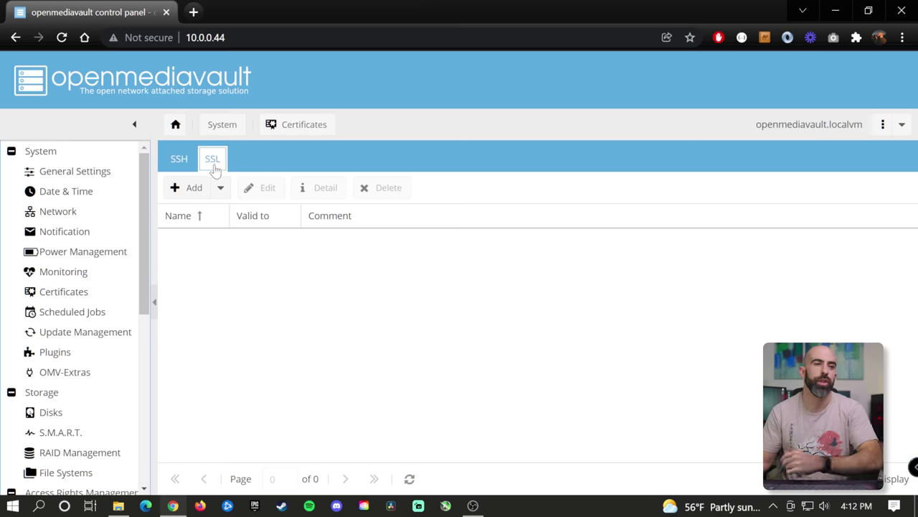
click(176, 186)
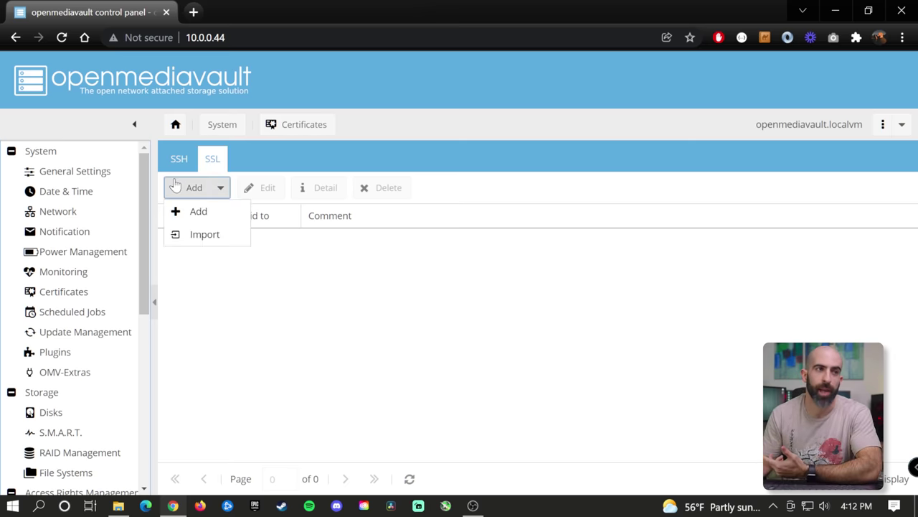
click(199, 213)
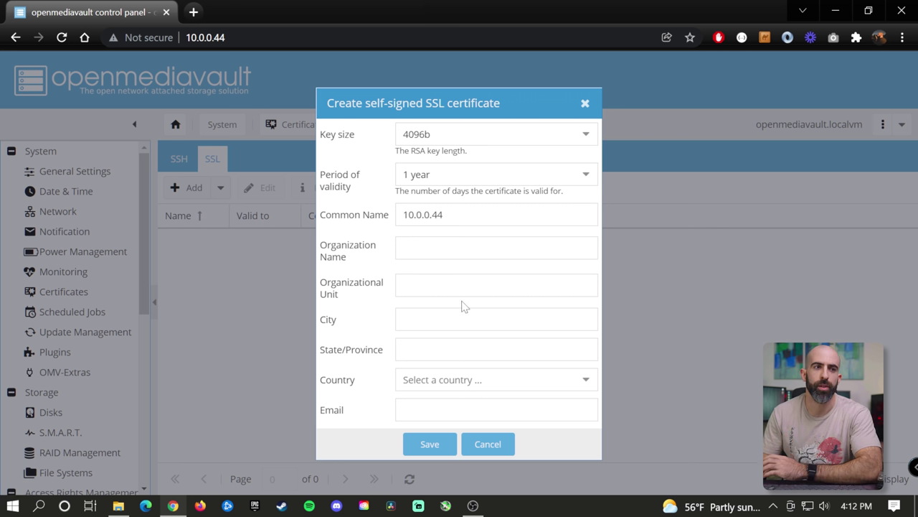
click(584, 104)
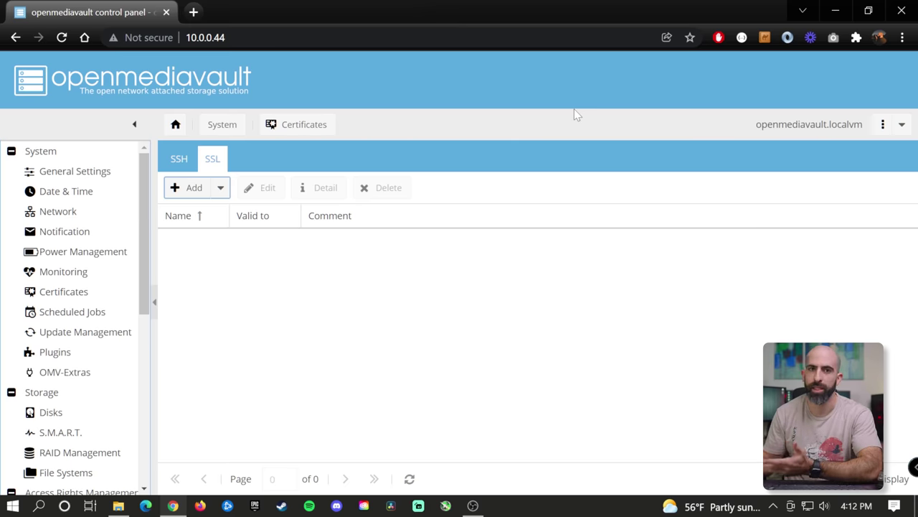
- Preview the Add scheduled job form without saving, then bring up the Plugins list
key(alt+Left)
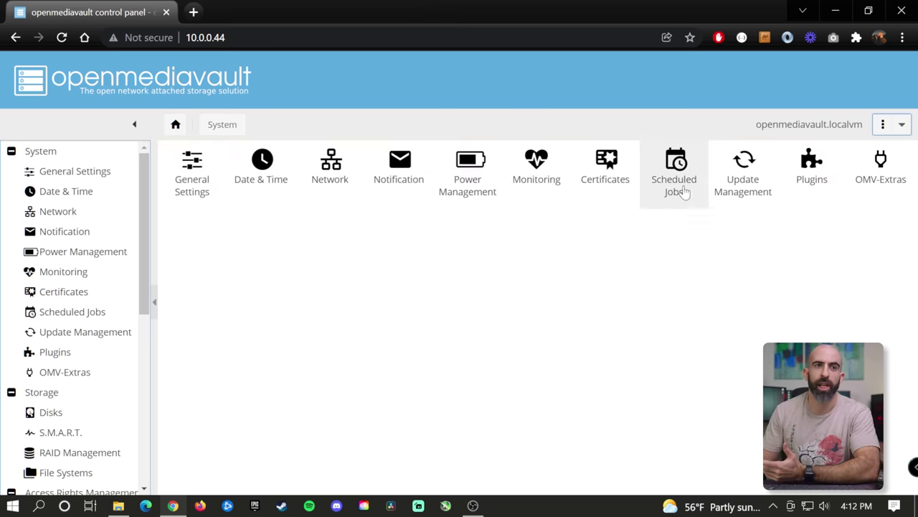
click(685, 190)
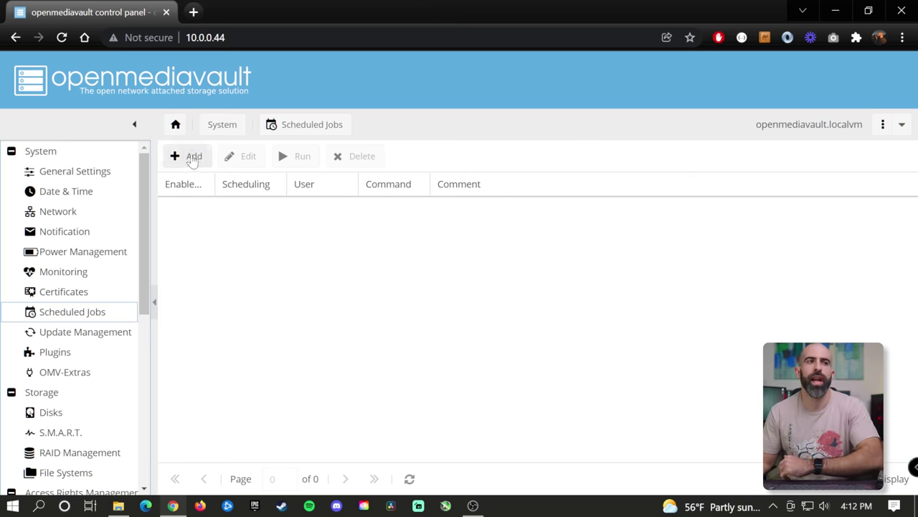
click(191, 156)
scroll(437, 242, down, 2)
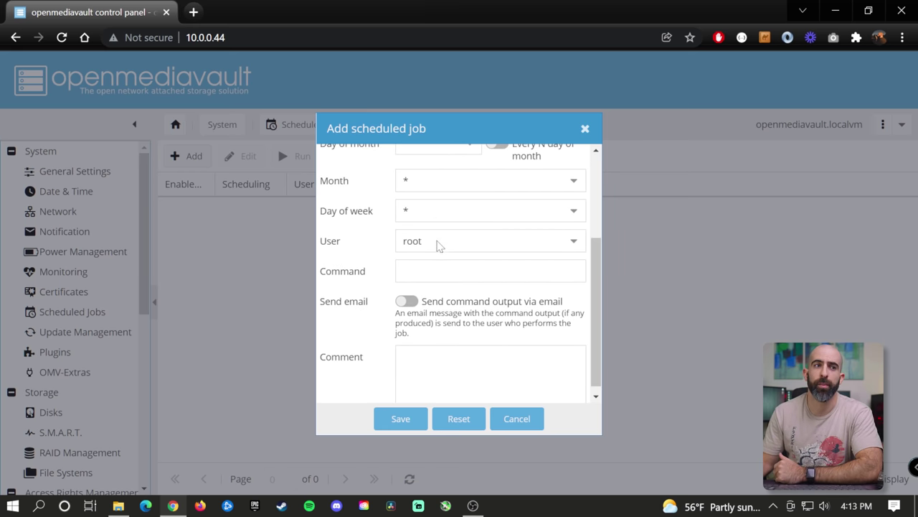
scroll(459, 272, up, 2)
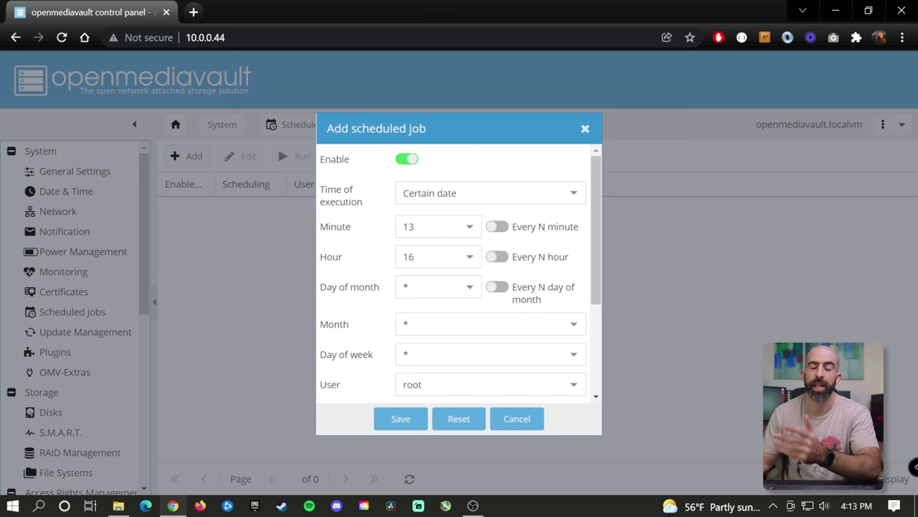
scroll(460, 272, down, 2)
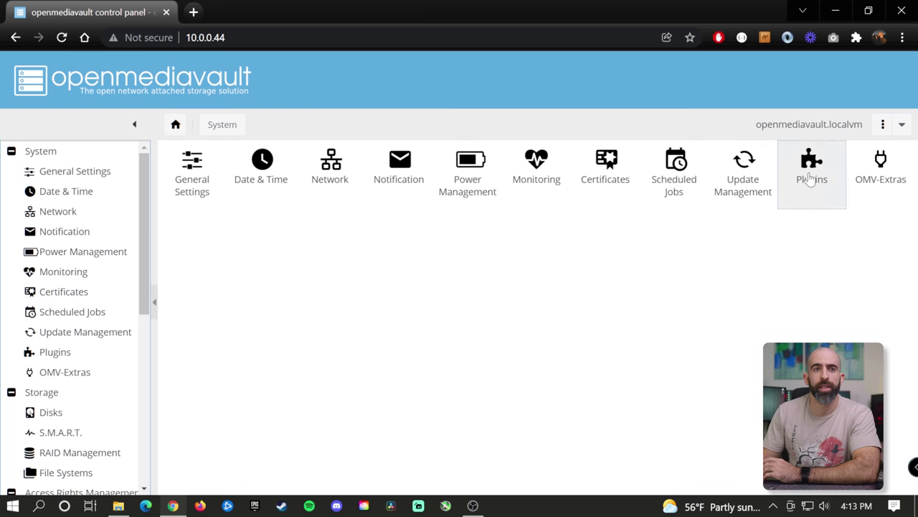
click(809, 173)
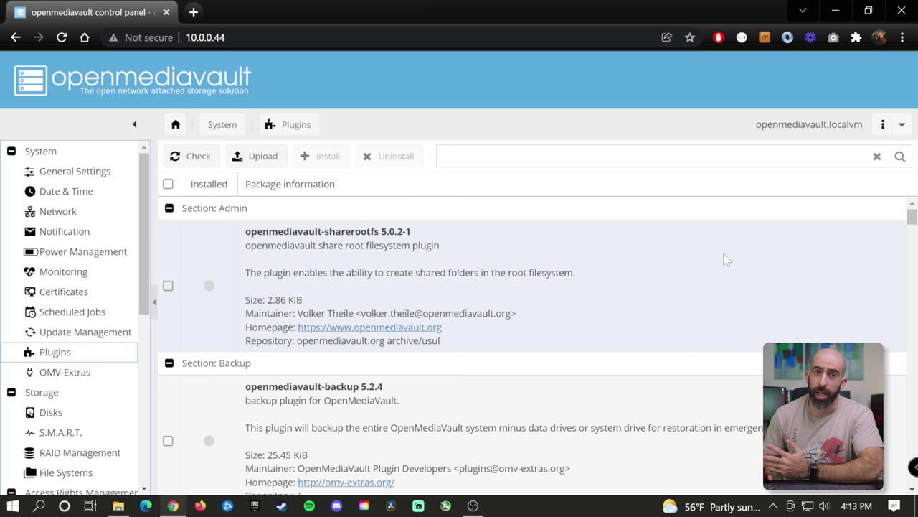
scroll(579, 301, down, 15)
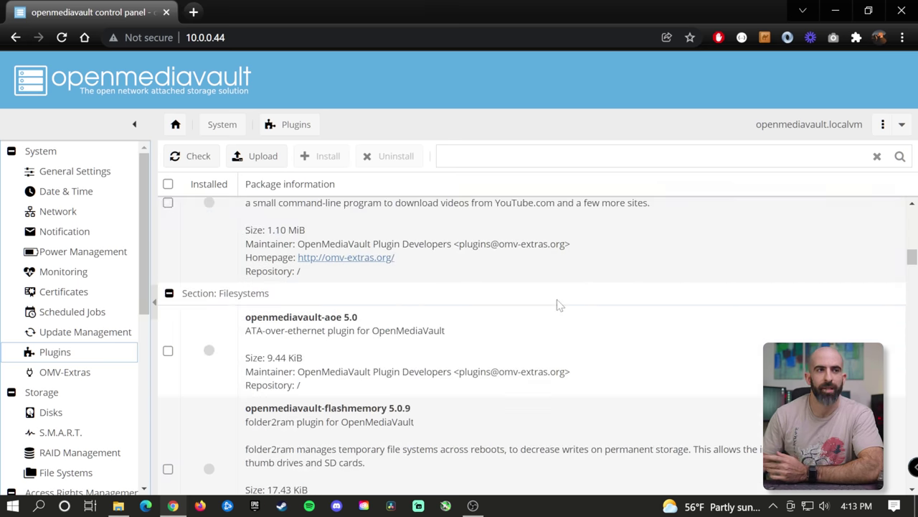
scroll(556, 265, down, 15)
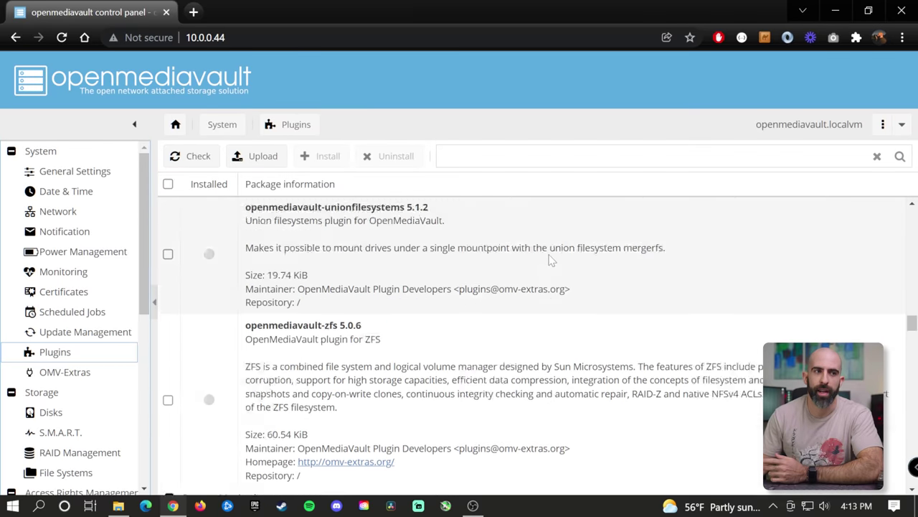
scroll(563, 268, down, 3)
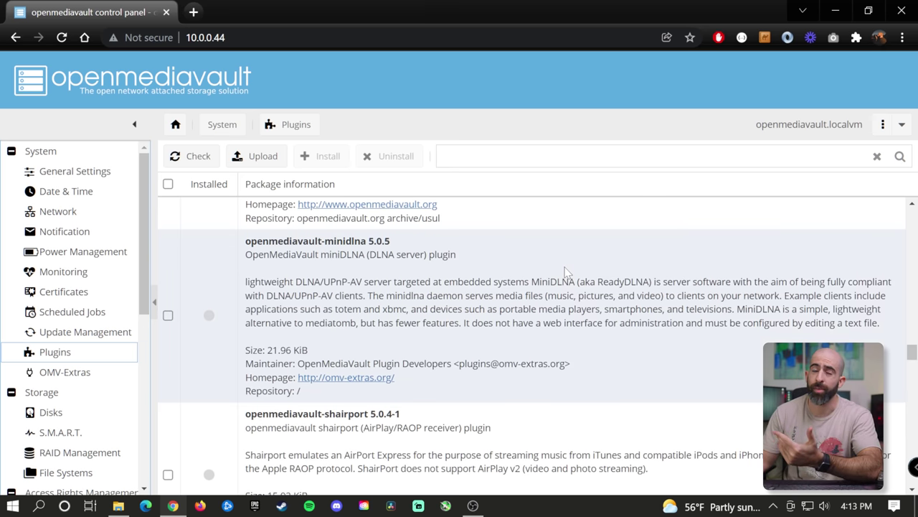
scroll(564, 271, up, 10)
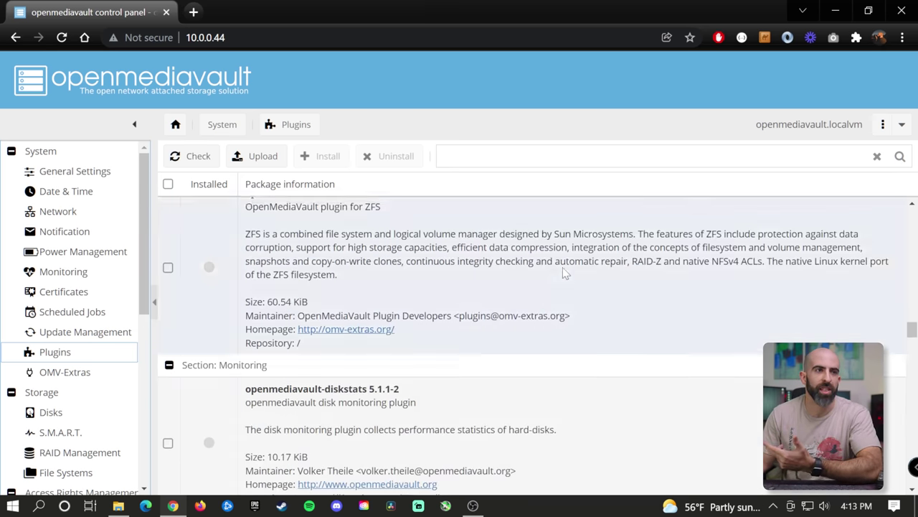
scroll(563, 267, up, 3)
scroll(563, 267, down, 2)
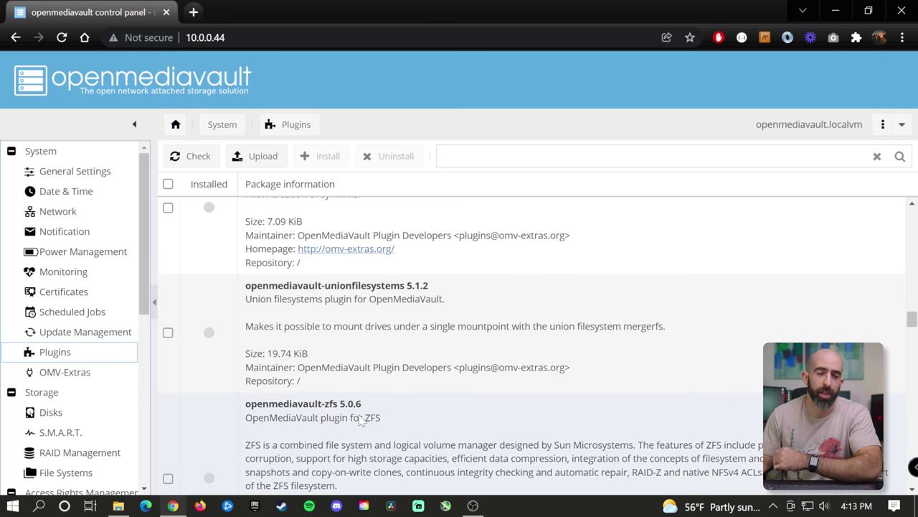
scroll(361, 421, up, 2)
scroll(369, 426, up, 4)
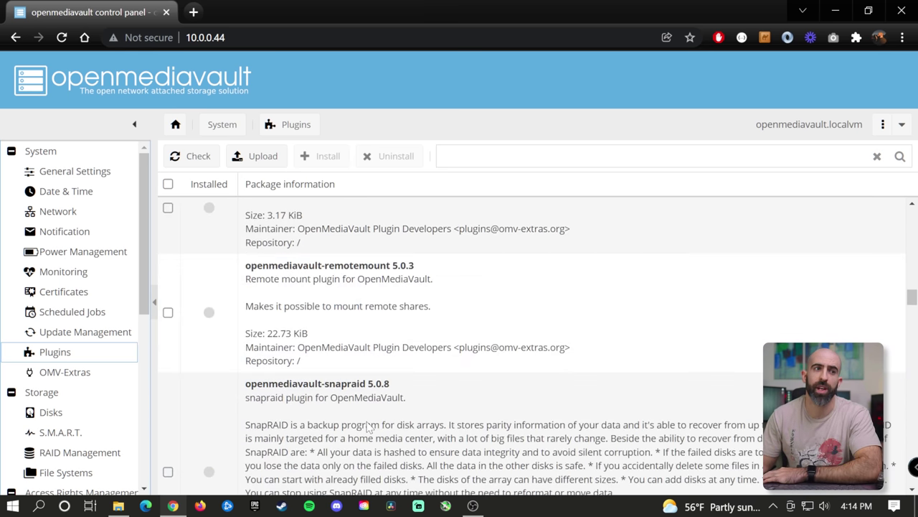
scroll(378, 421, up, 10)
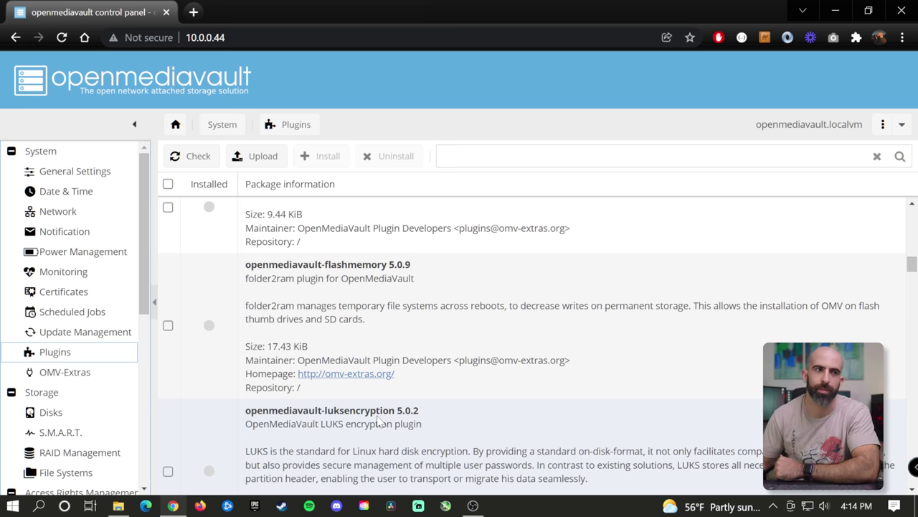
key(alt+Left)
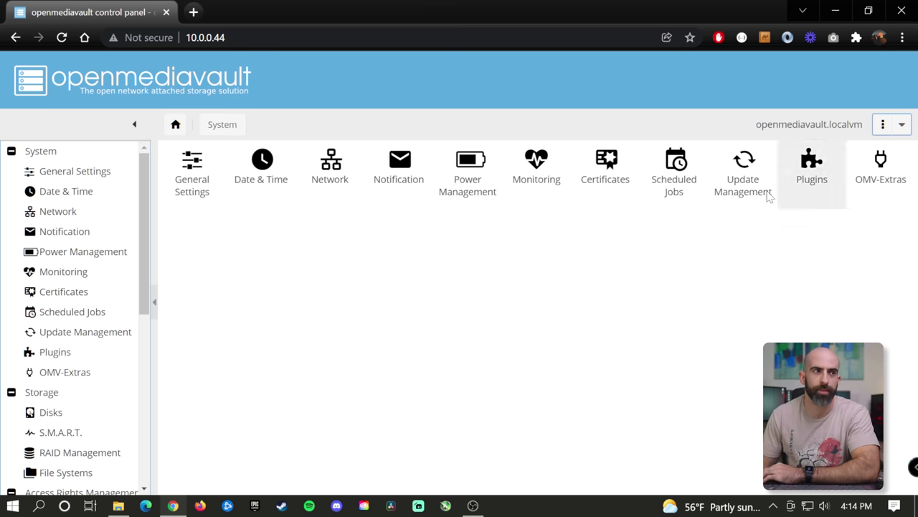
- List Storage > Disks: /dev/sda at 100.00 GiB plus three 12.73 TiB drives
scroll(145, 246, down, 1)
scroll(145, 248, down, 1)
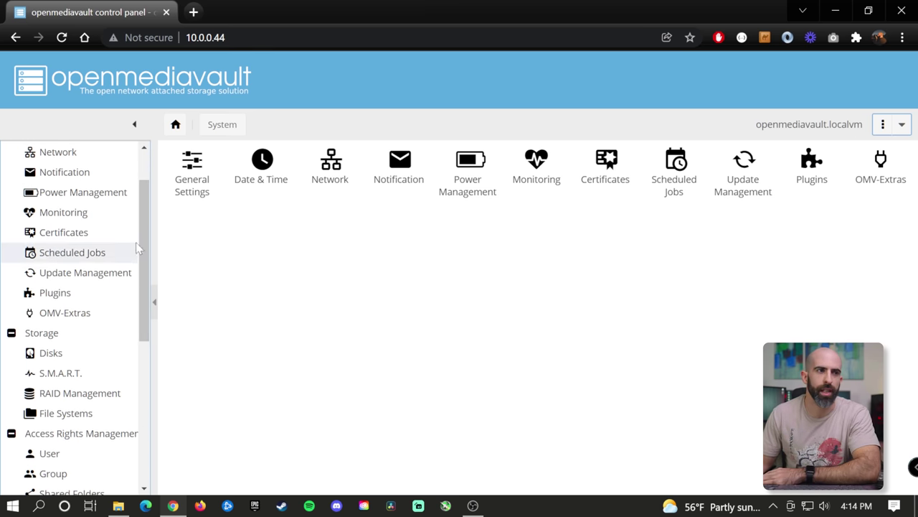
drag(144, 242, 153, 272)
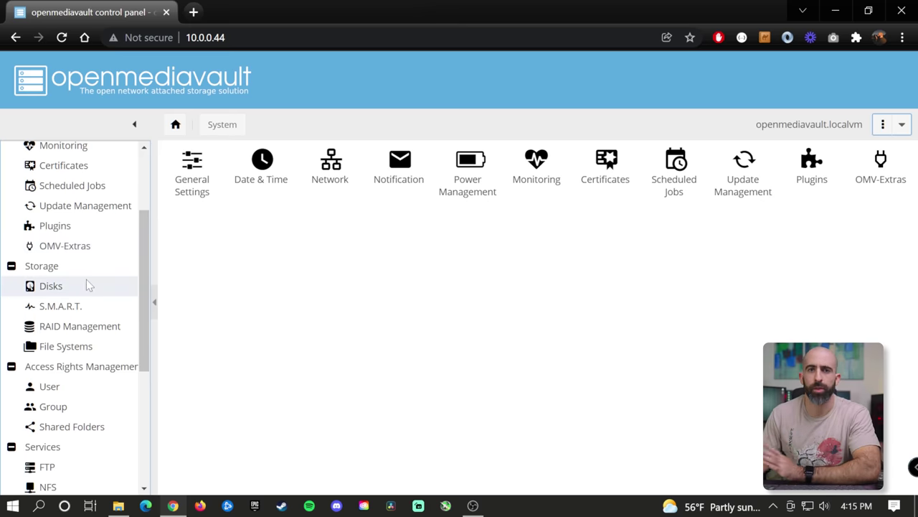
click(86, 280)
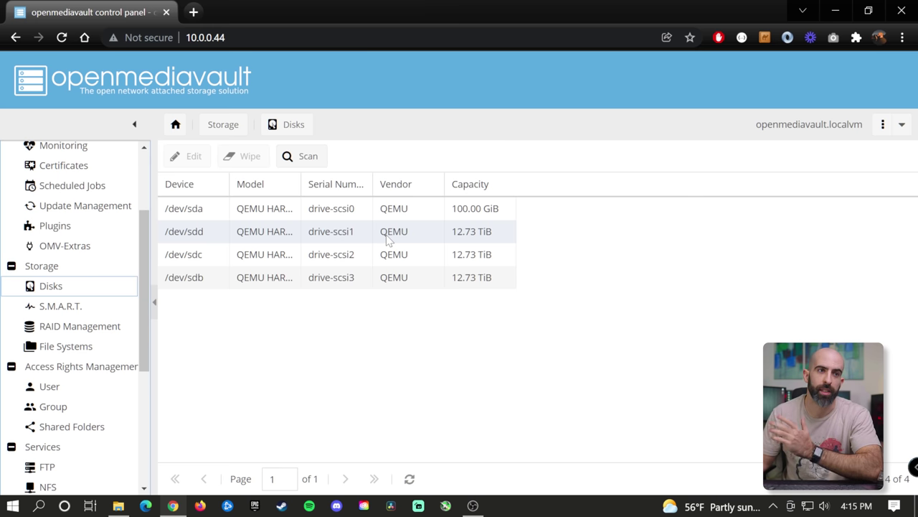
click(502, 208)
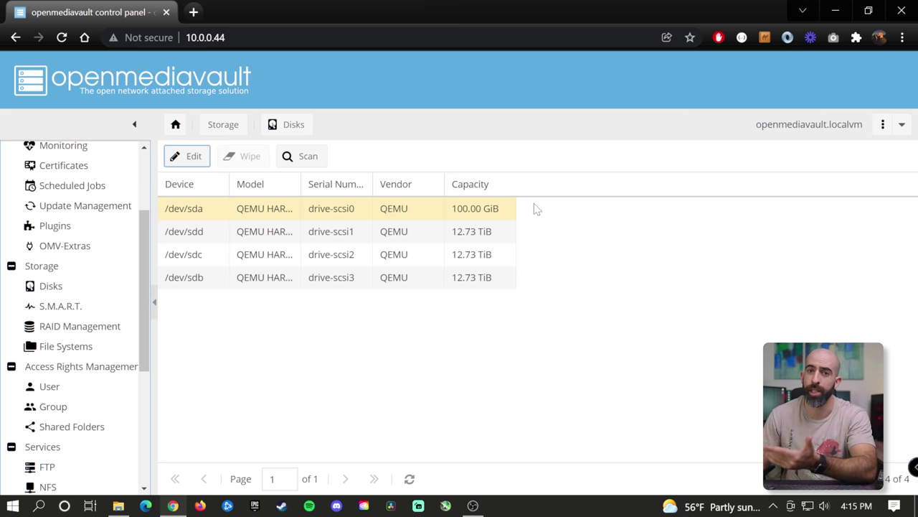
click(51, 285)
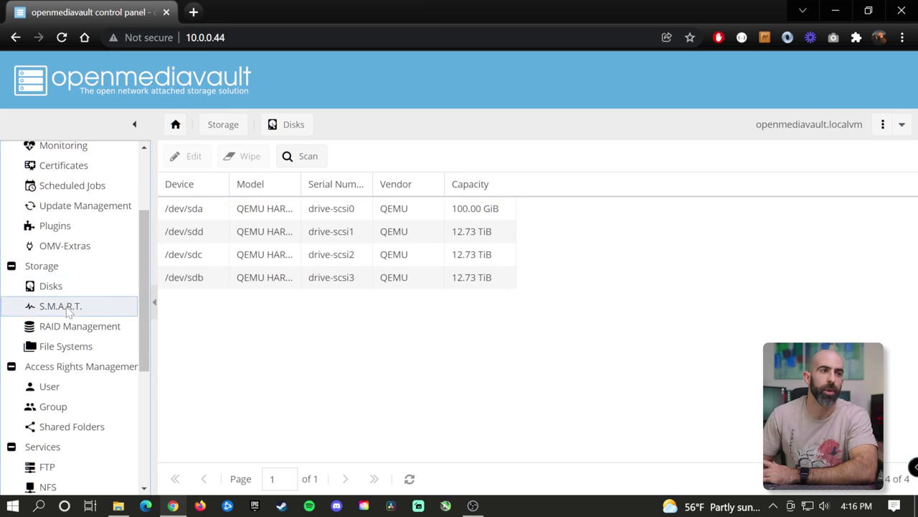
- Review S.M.A.R.T. settings and its empty Scheduled tests, then go to RAID Management
click(61, 305)
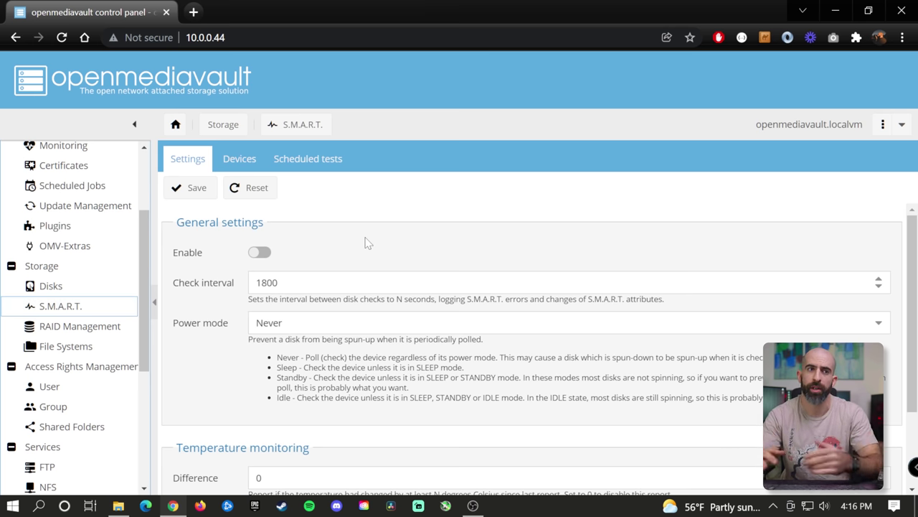
scroll(380, 233, down, 2)
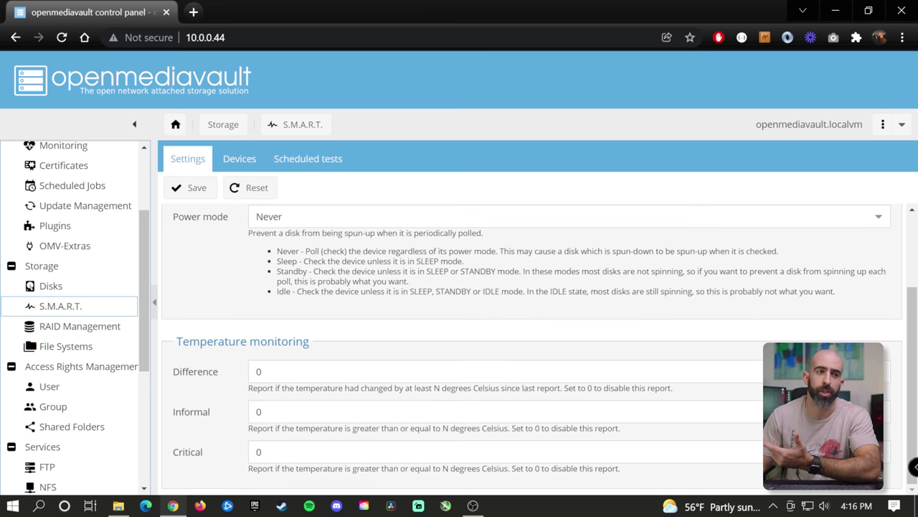
scroll(391, 258, up, 2)
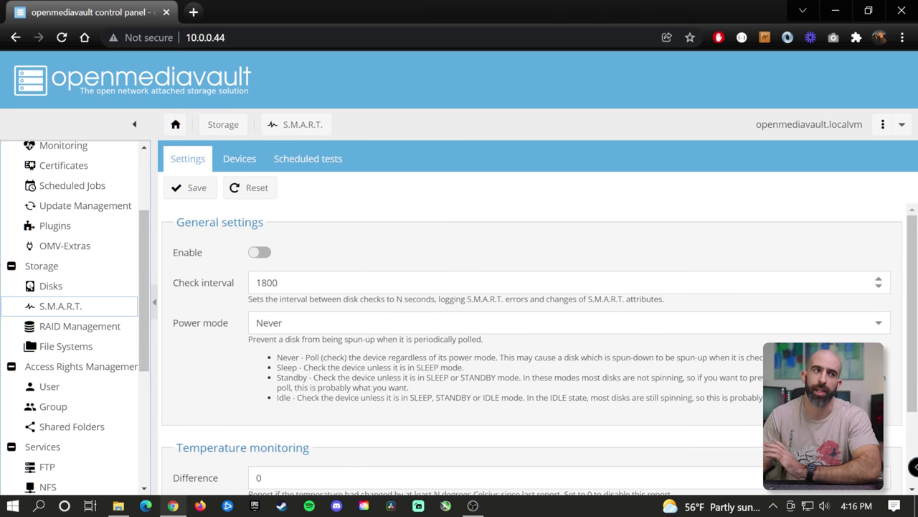
click(302, 161)
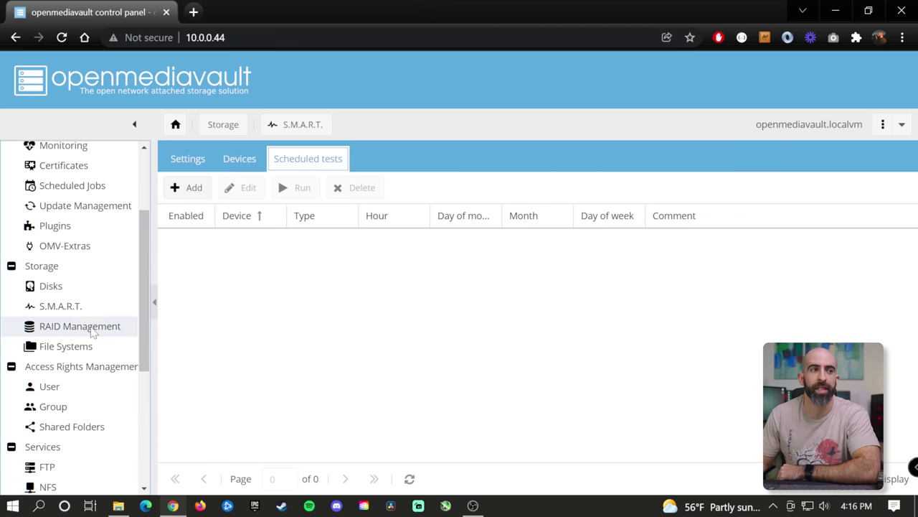
click(92, 329)
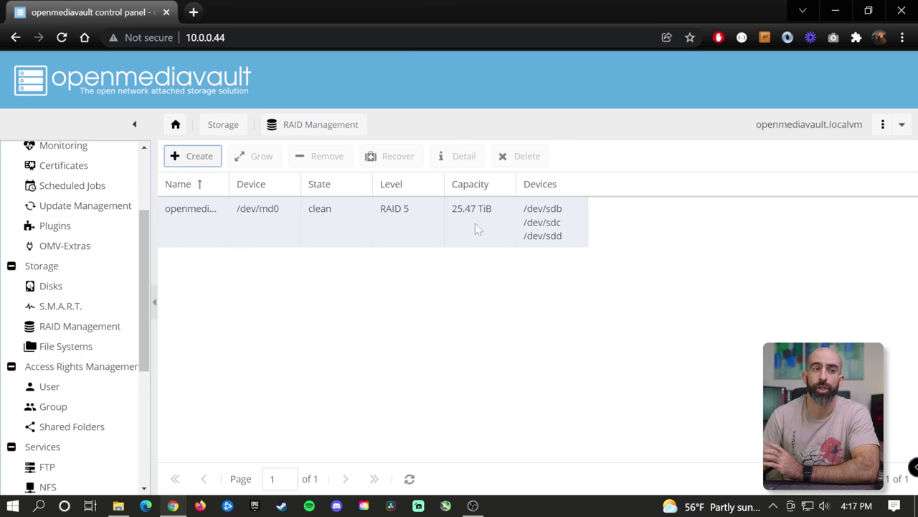
- Bring up the Create RAID device form, set to RAID 5 with no available devices
click(190, 156)
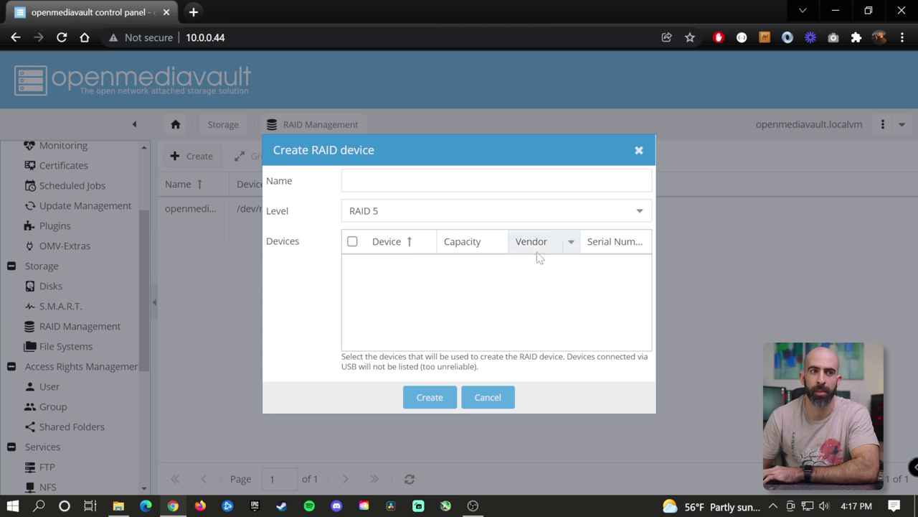
- Close the Create RAID device form unused and go to the File Systems list
click(639, 150)
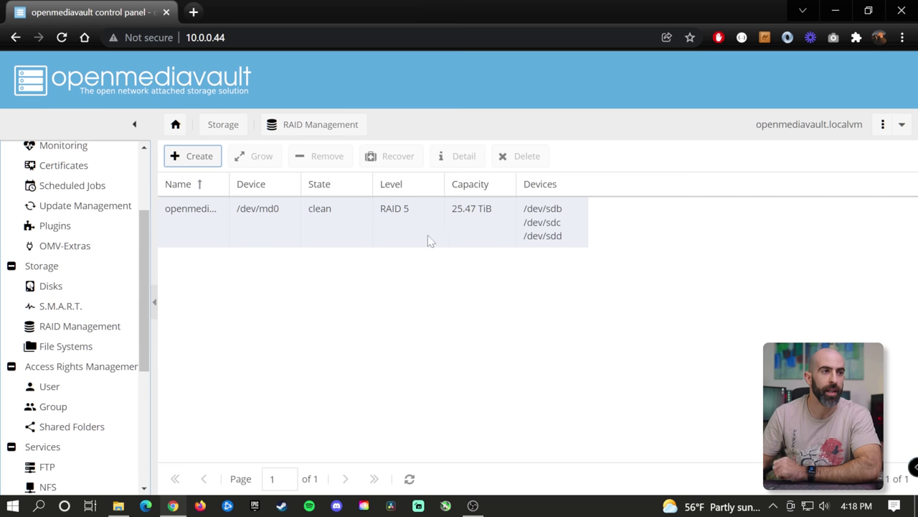
click(43, 352)
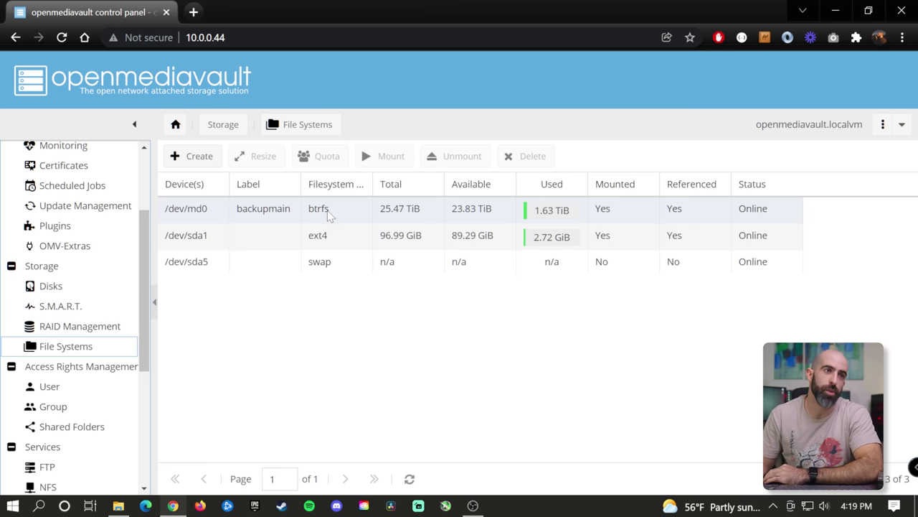
- Preview the Create file system form, close it, and select the /dev/md0 btrfs volume backupmain
click(195, 157)
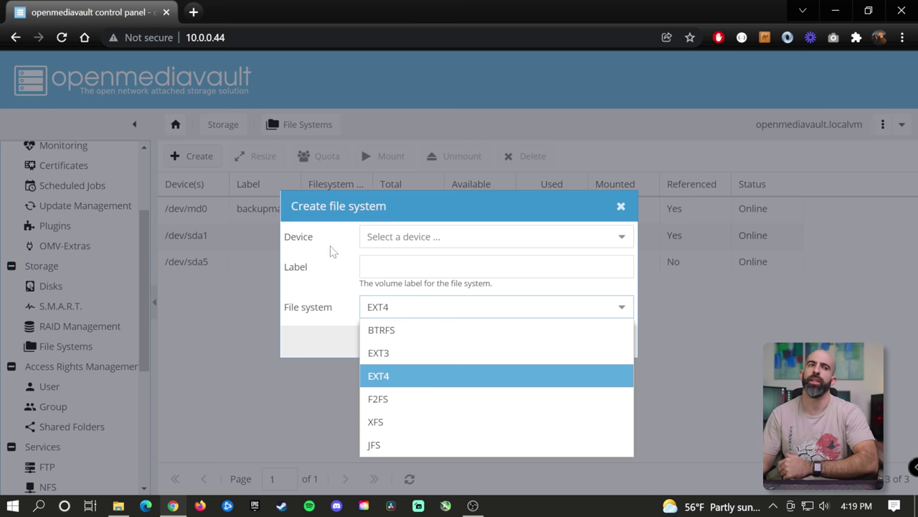
click(496, 236)
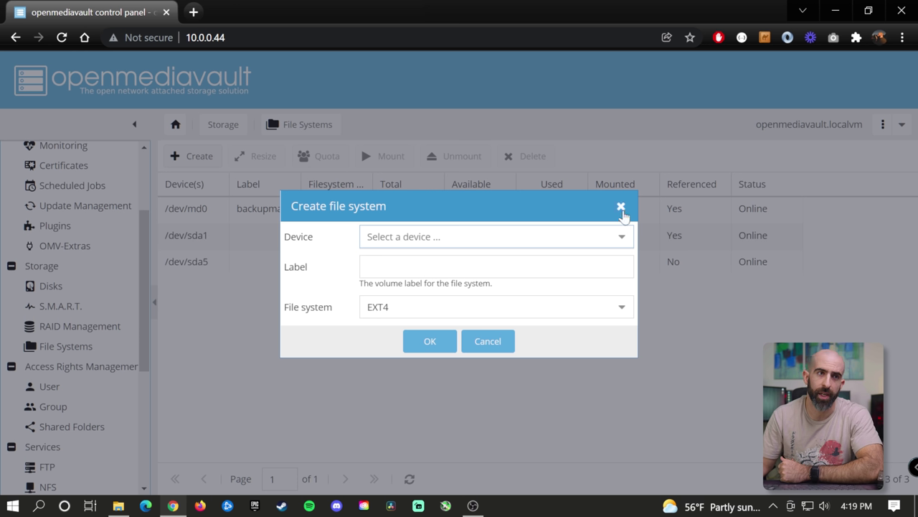
click(621, 206)
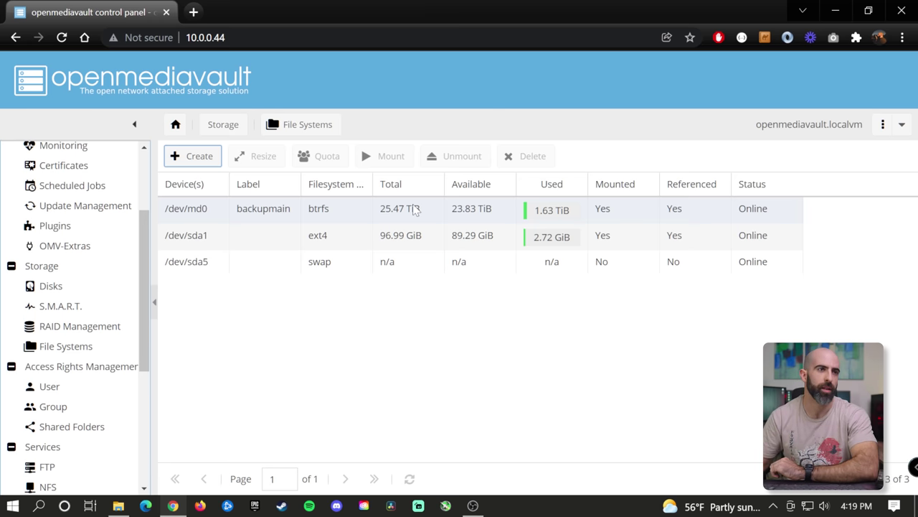
click(260, 215)
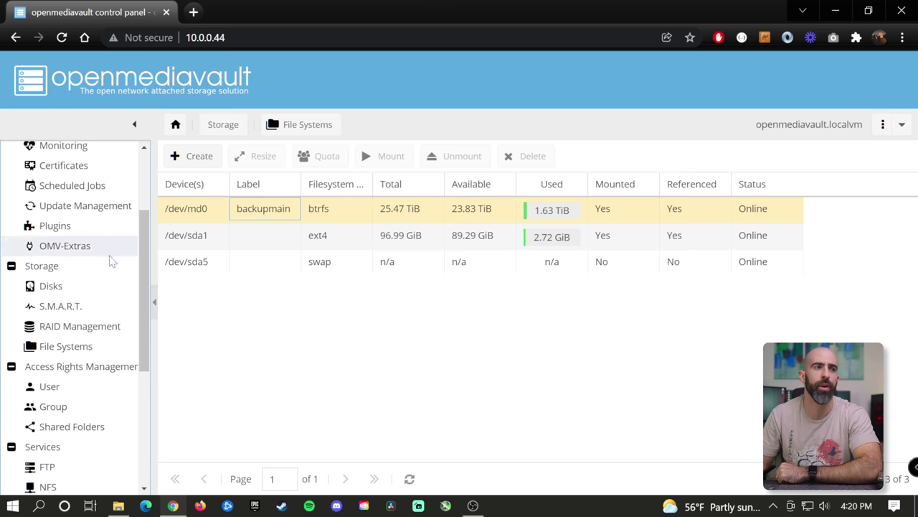
- Show the SMB/CIFS settings under Services: enabled, workgroup WORKGROUP, description '%h server'
scroll(93, 271, down, 1)
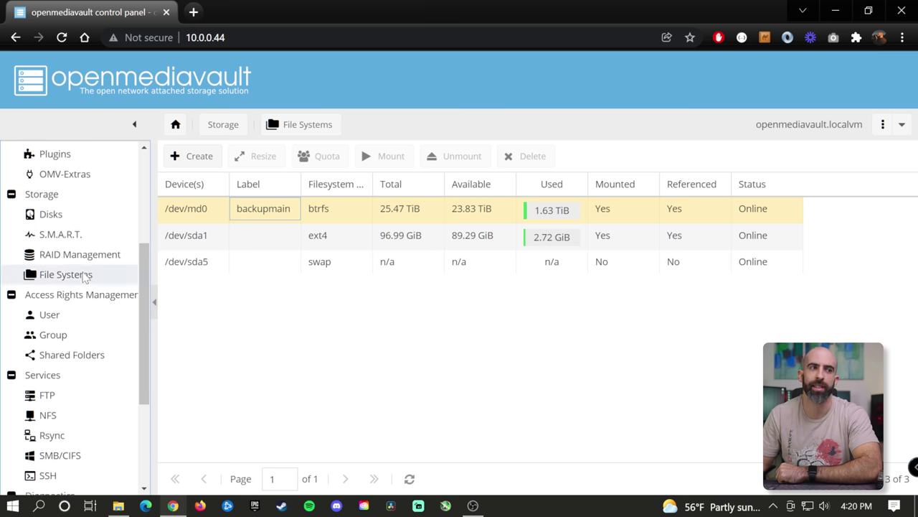
scroll(85, 279, down, 1)
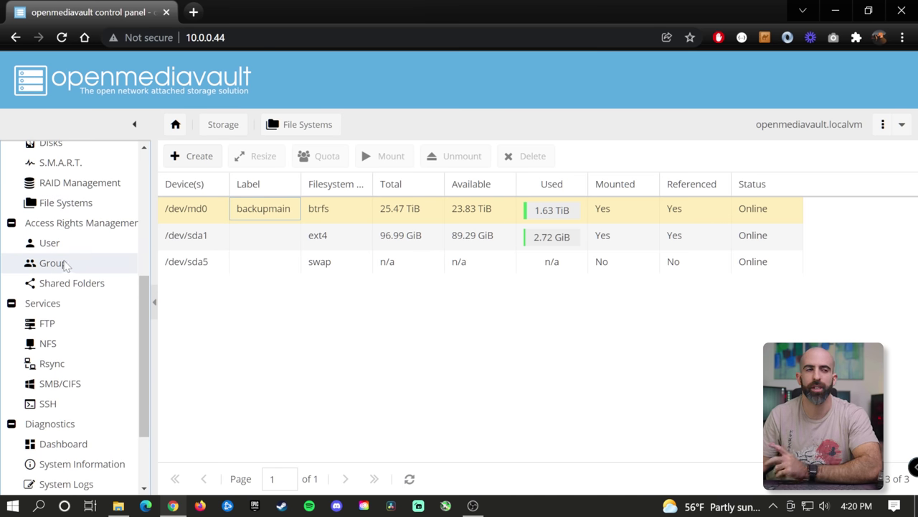
scroll(71, 307, down, 1)
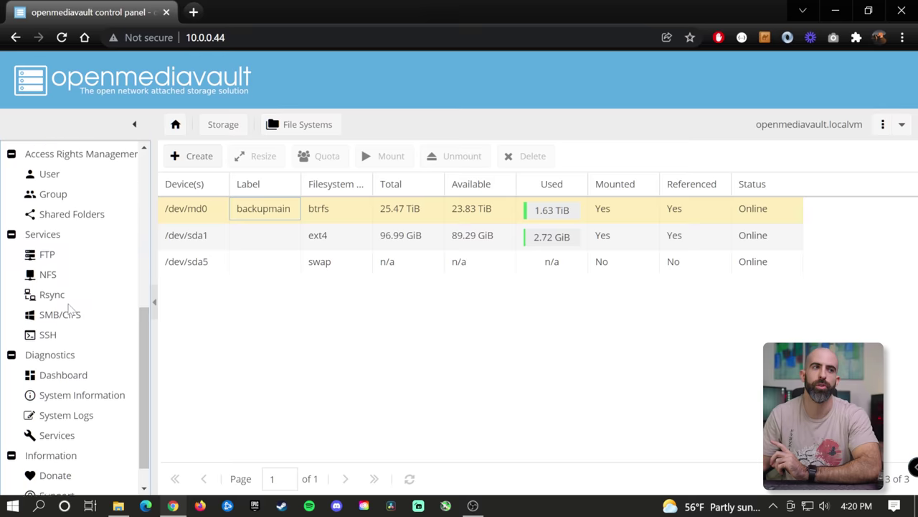
scroll(71, 301, down, 1)
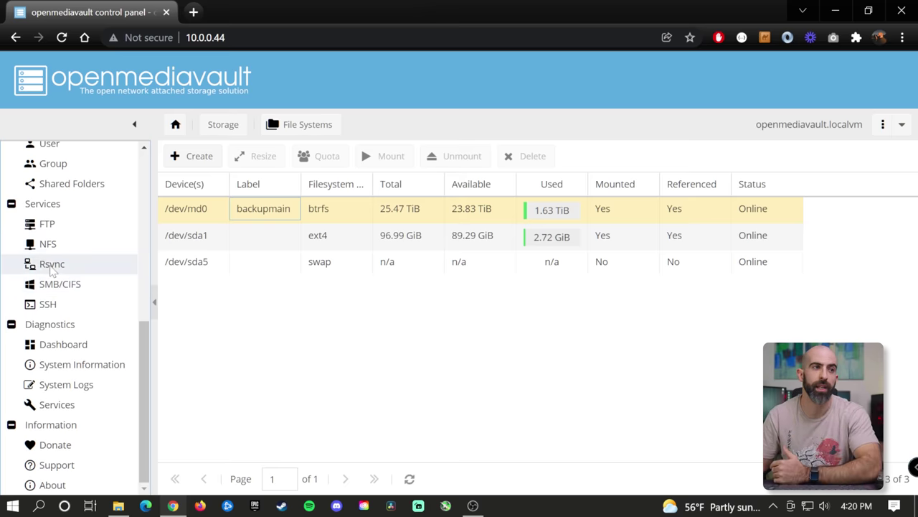
click(53, 286)
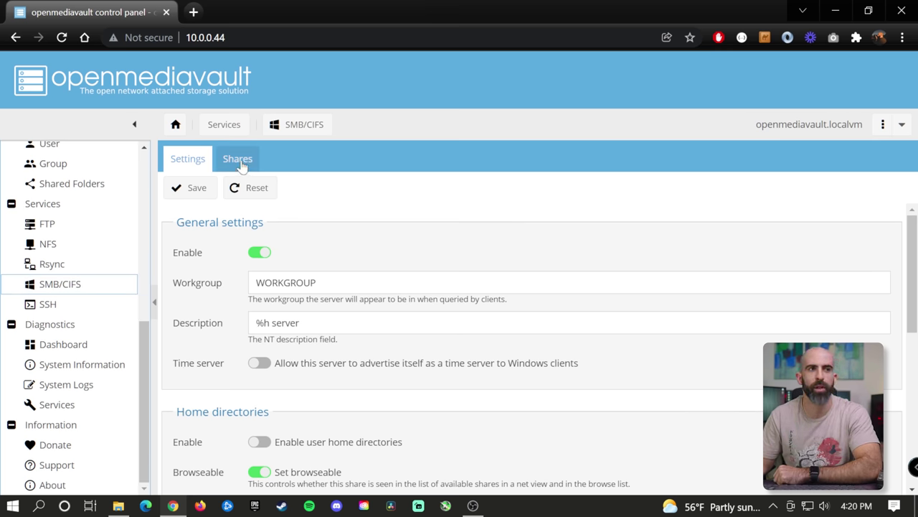
- List the SMB/CIFS shares, widen the Shared folder column, and start adding a new share
click(240, 161)
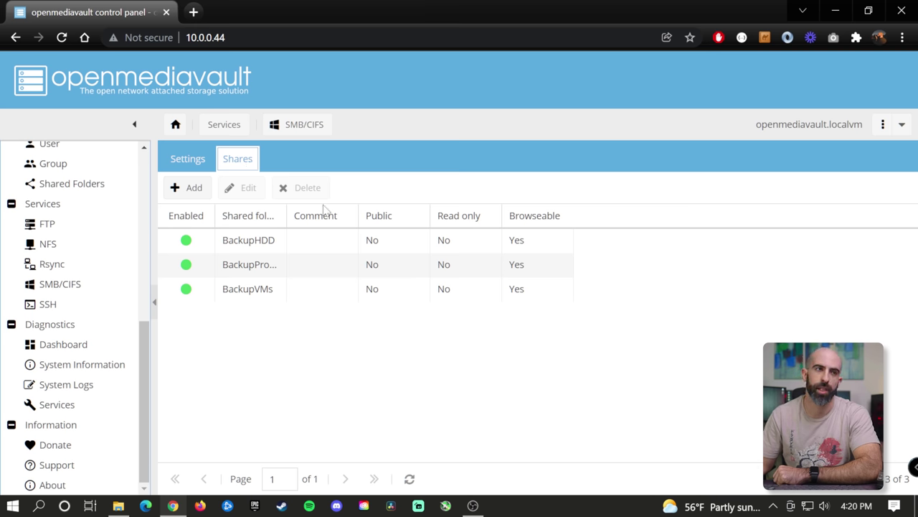
drag(286, 215, 320, 214)
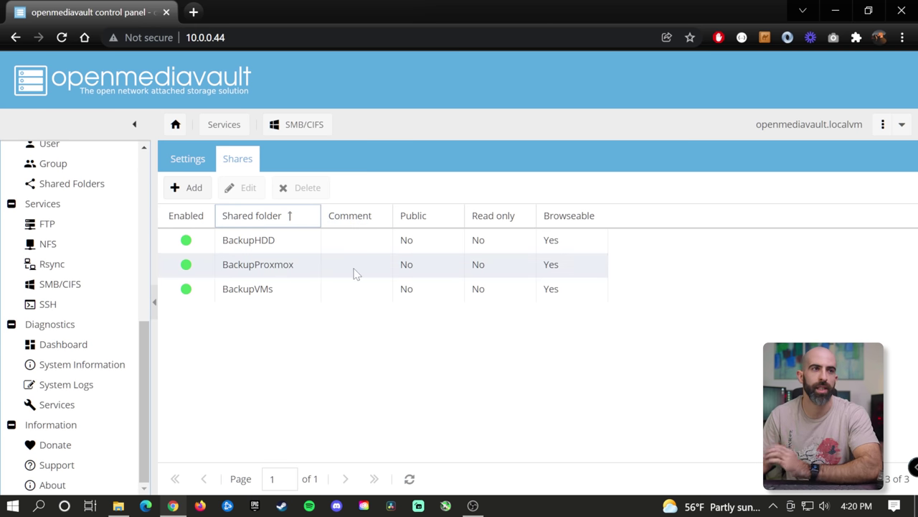
click(188, 189)
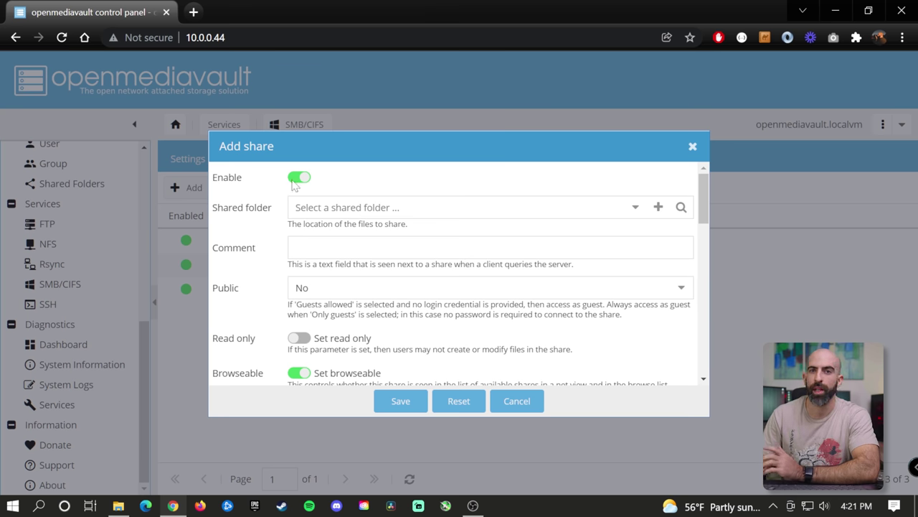
- Create and save a shared folder named Test on backupmain with path Test/
click(659, 209)
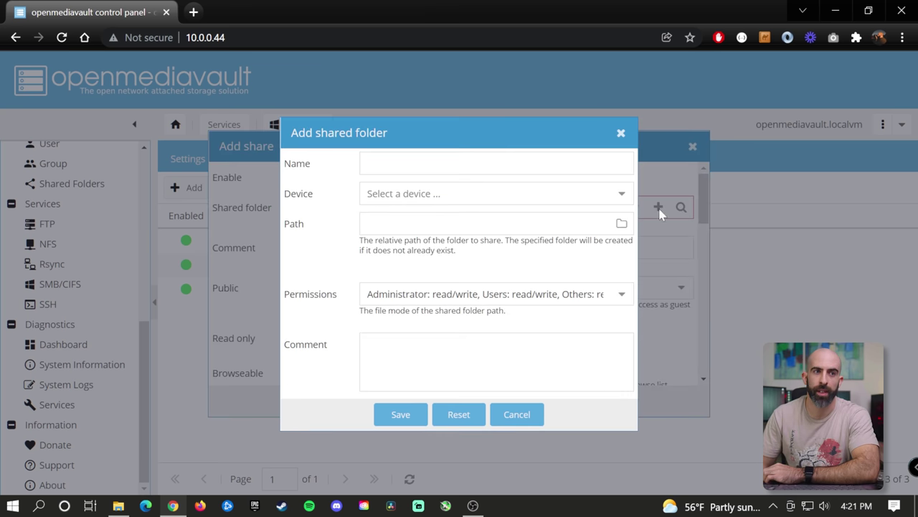
click(431, 164)
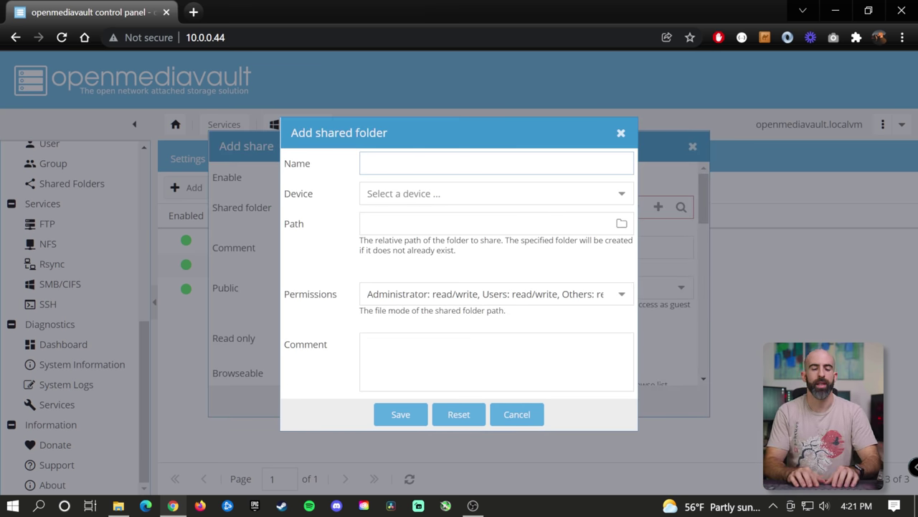
text(Test)
key(Tab)
key(space)
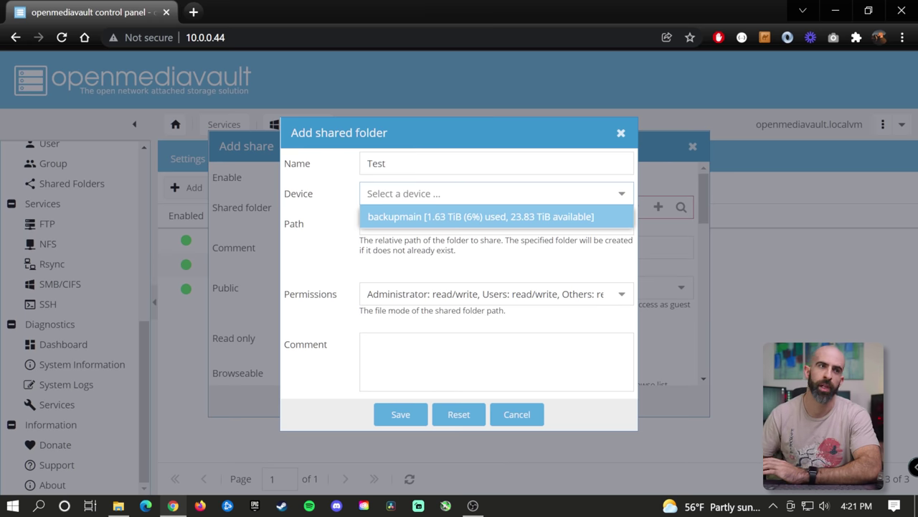
click(426, 219)
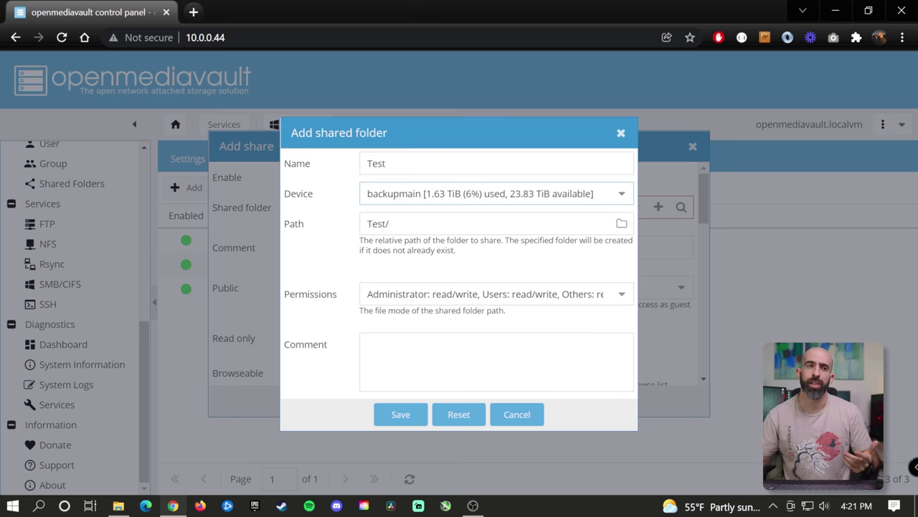
click(389, 223)
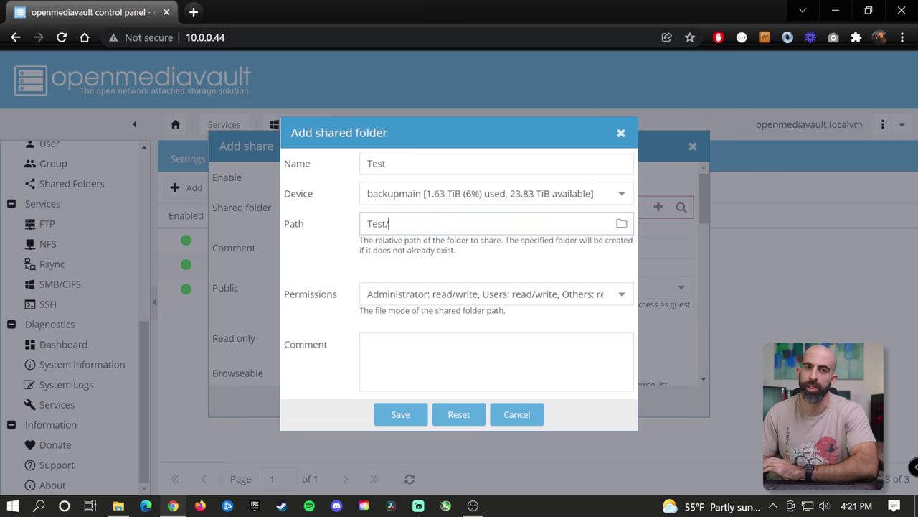
click(467, 259)
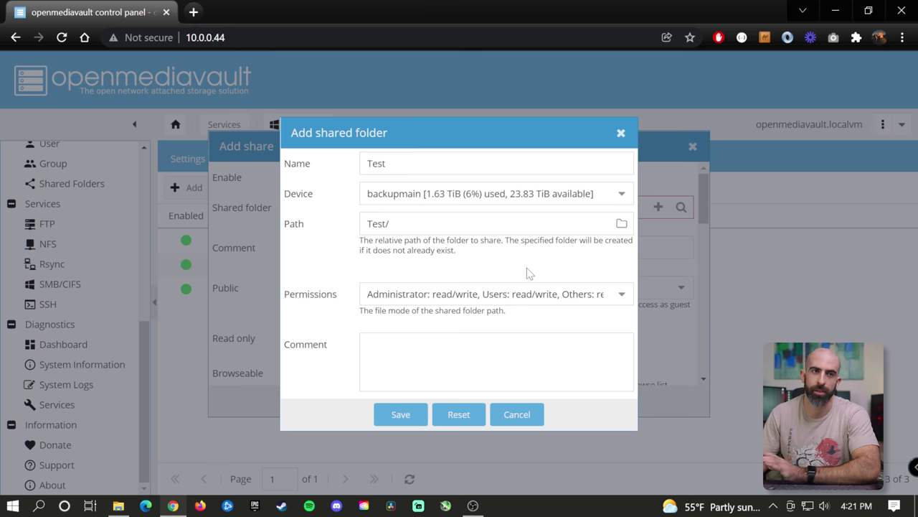
click(394, 416)
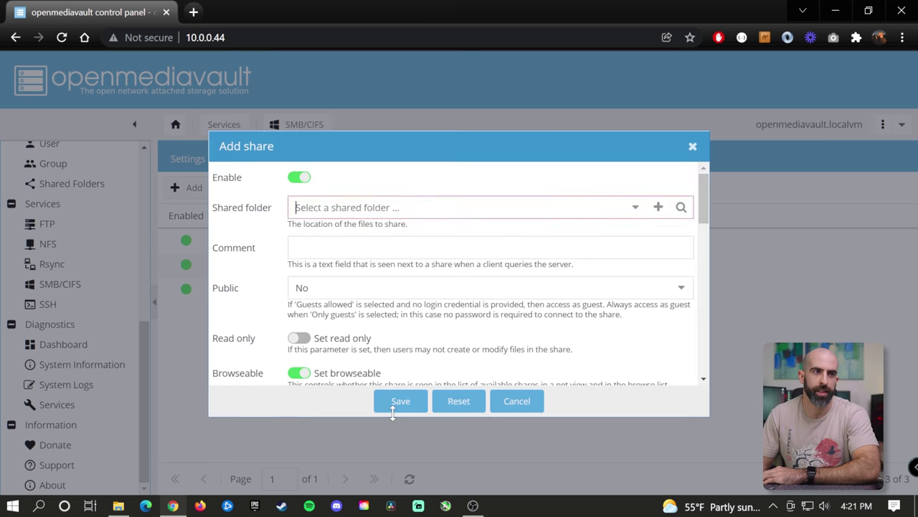
- Review the new share's default options down to Hosts allow, then close the form unsaved
scroll(459, 272, down, 1)
scroll(341, 258, down, 1)
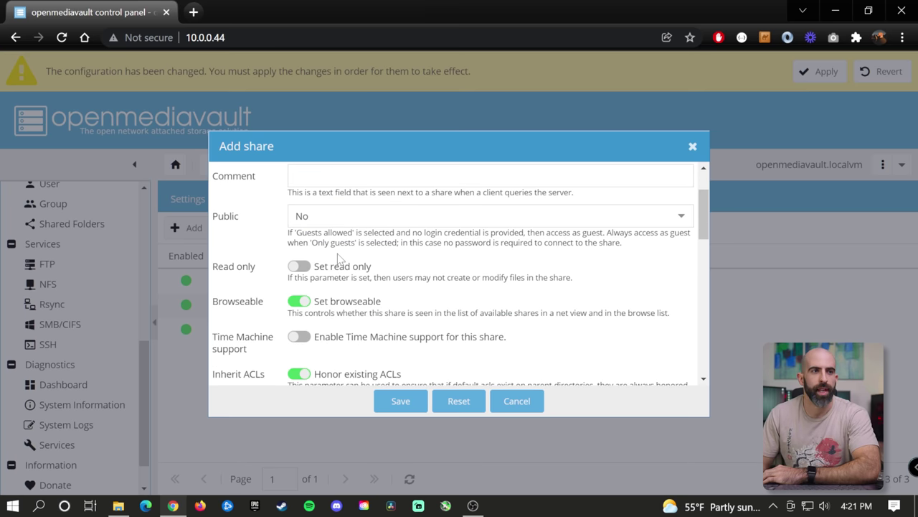
scroll(342, 259, up, 2)
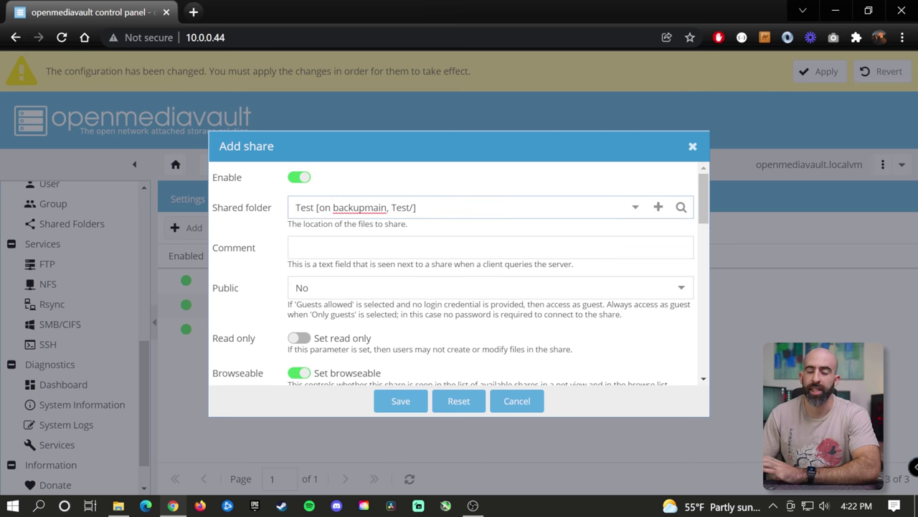
scroll(342, 232, down, 1)
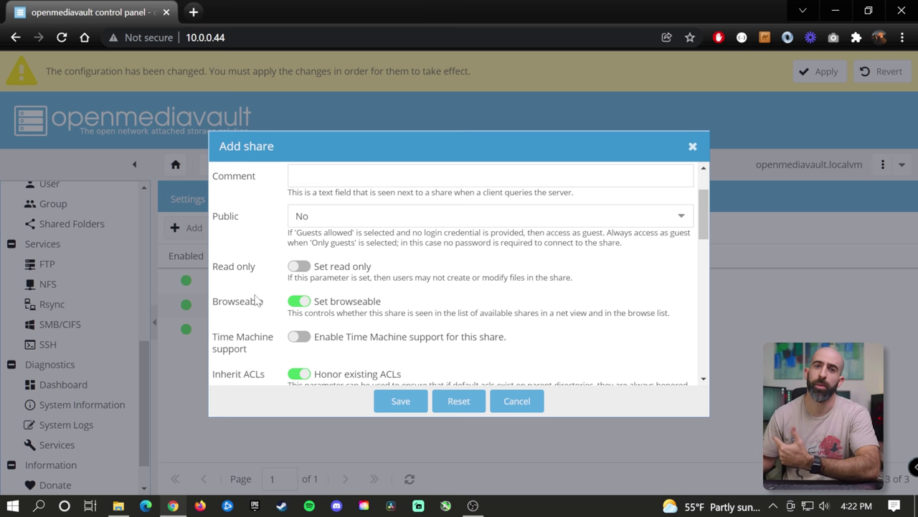
scroll(265, 294, down, 1)
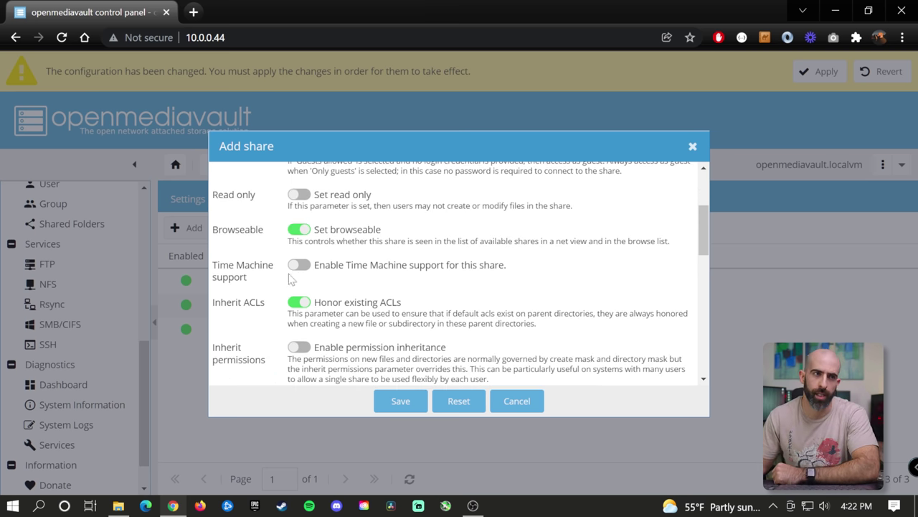
scroll(296, 276, down, 1)
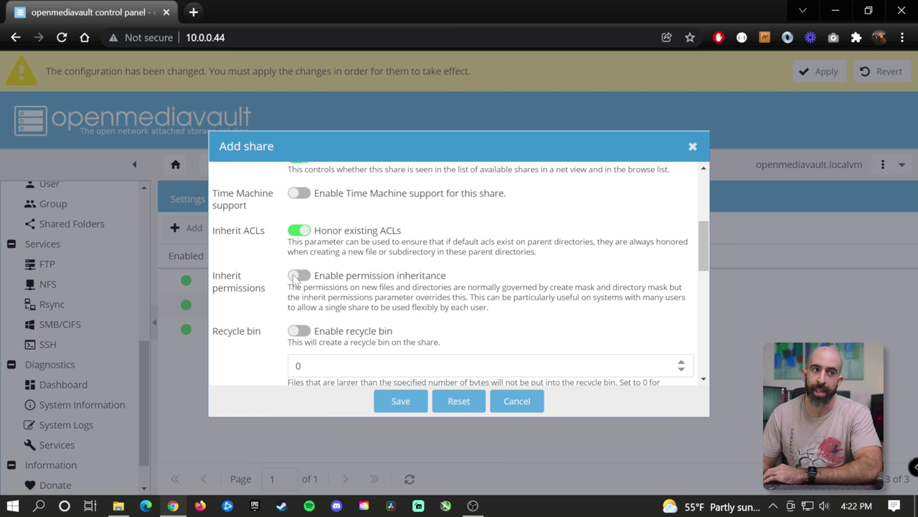
scroll(363, 259, down, 2)
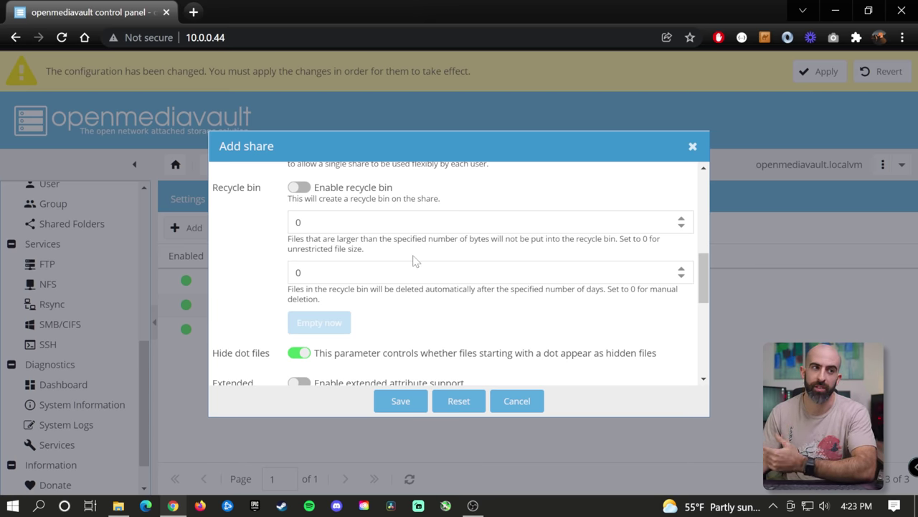
scroll(412, 259, down, 2)
scroll(413, 259, down, 1)
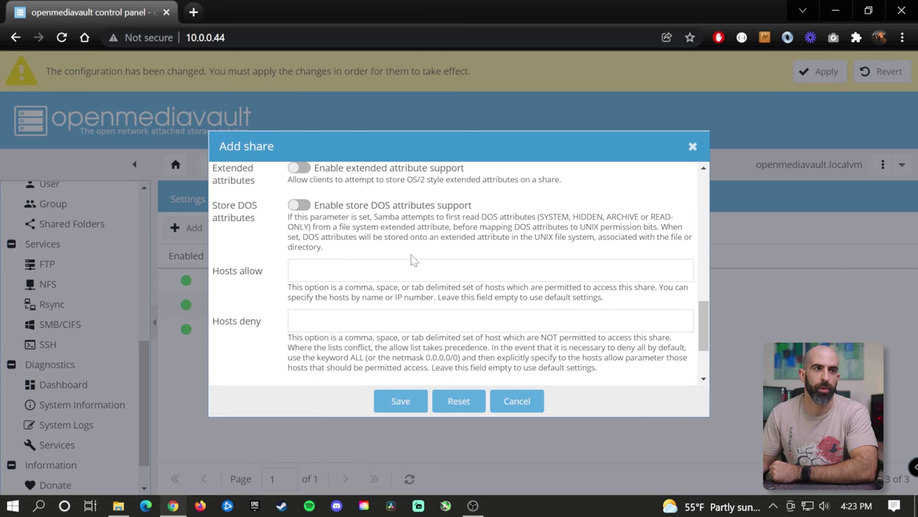
click(413, 265)
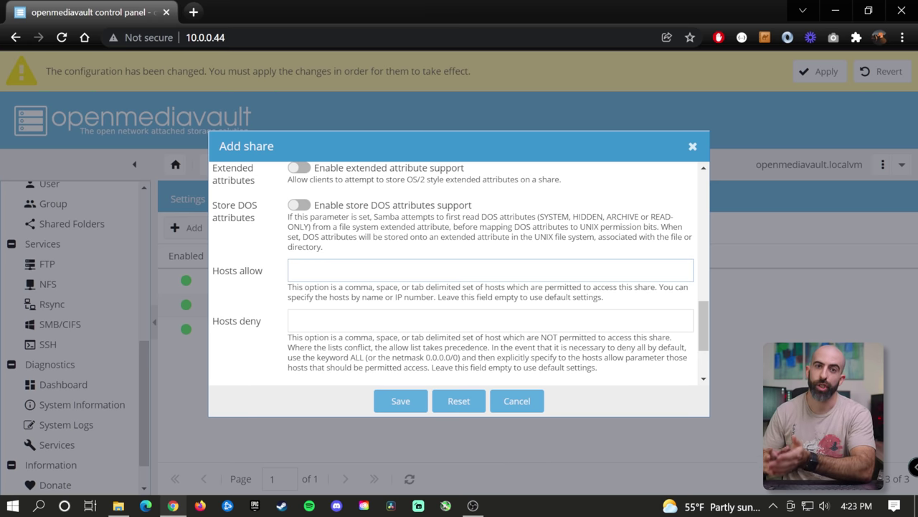
click(692, 146)
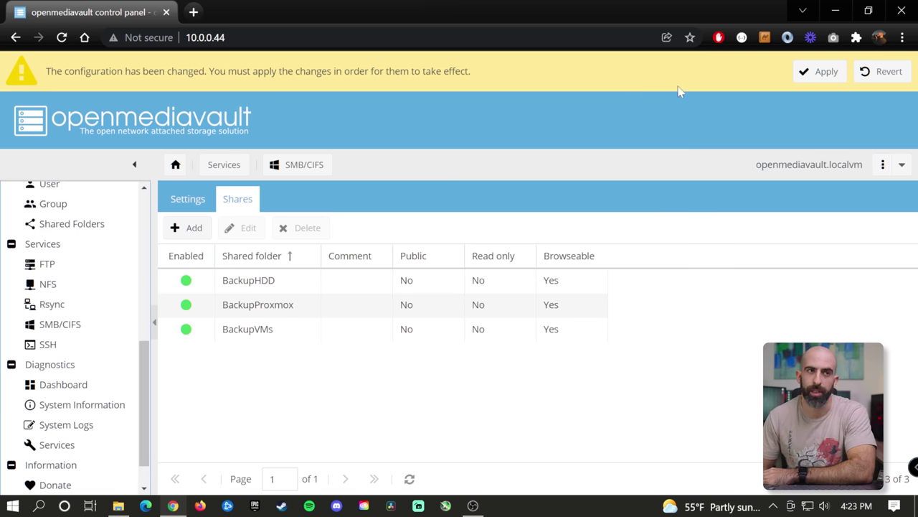
- Apply the pending configuration changes, keeping the three existing SMB shares
click(818, 71)
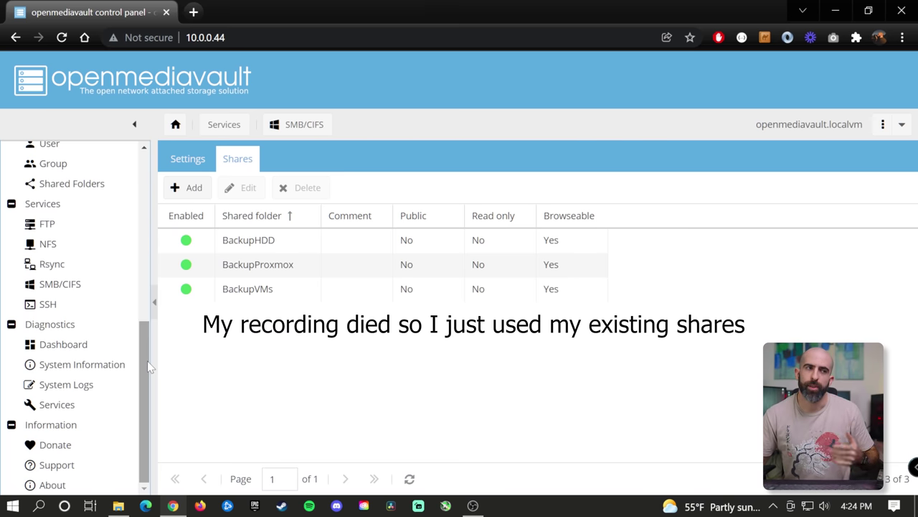
scroll(79, 381, up, 2)
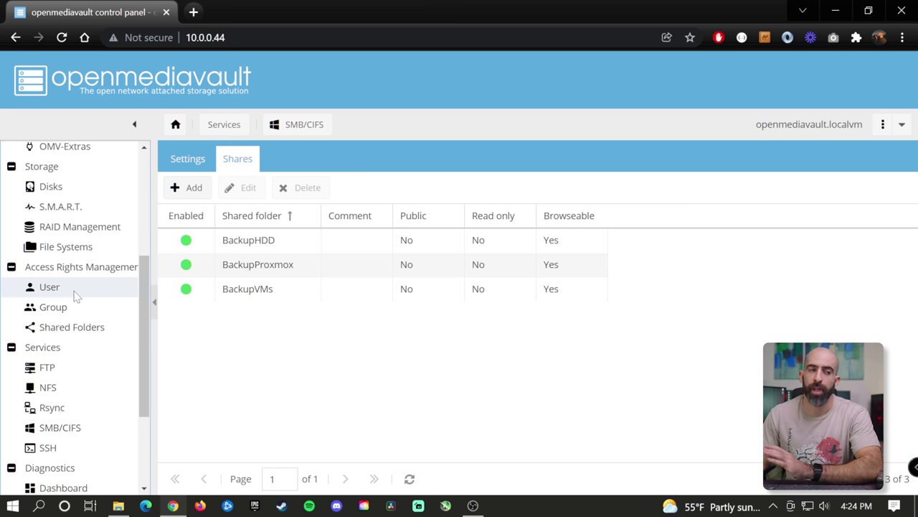
- Check the User and Group lists, then go to the Shared Folders page
click(76, 296)
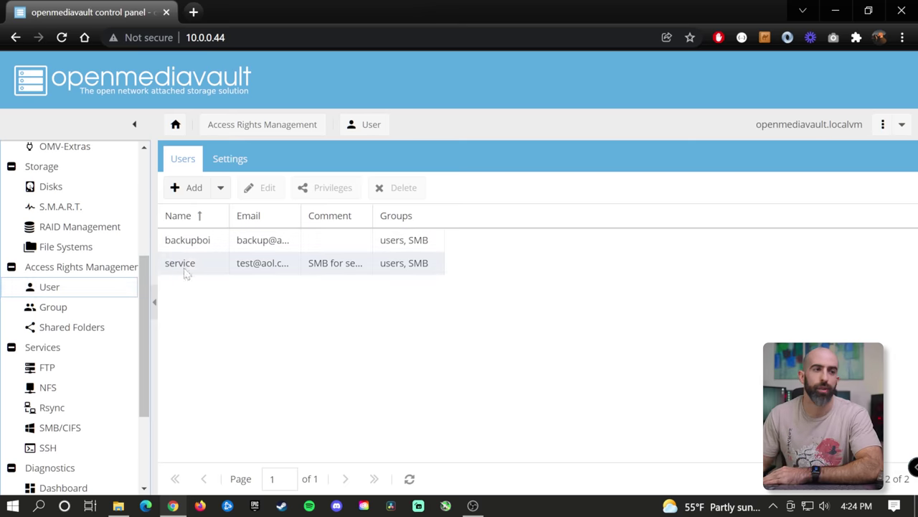
click(89, 310)
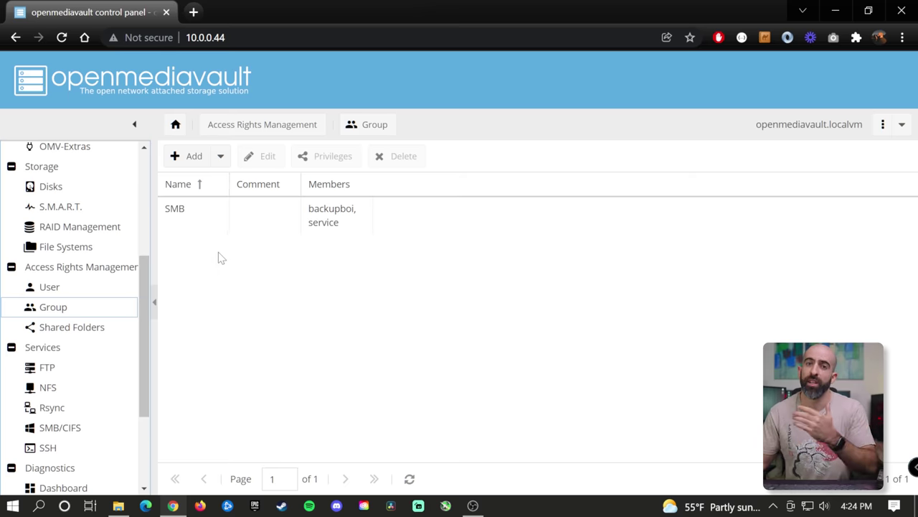
click(76, 329)
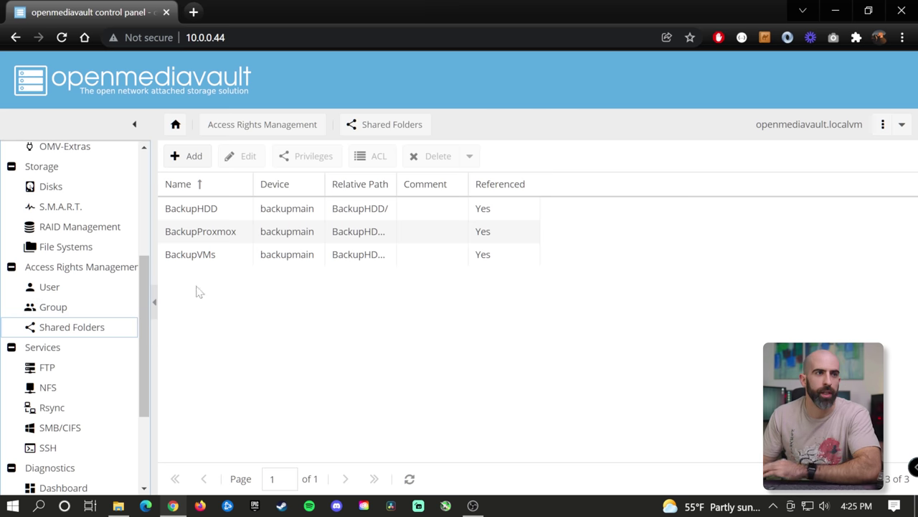
- Replace both users' read/write on BackupHDD with SMB group read/write, then save and apply
click(246, 216)
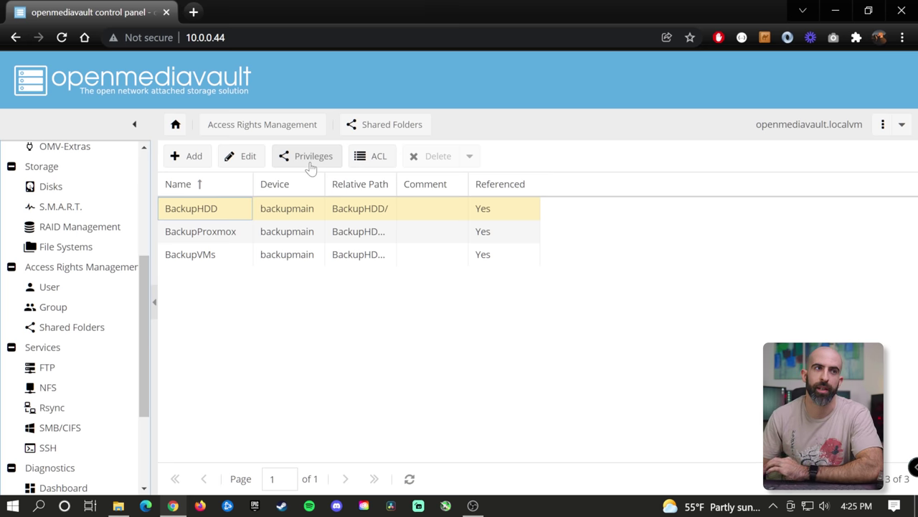
click(296, 167)
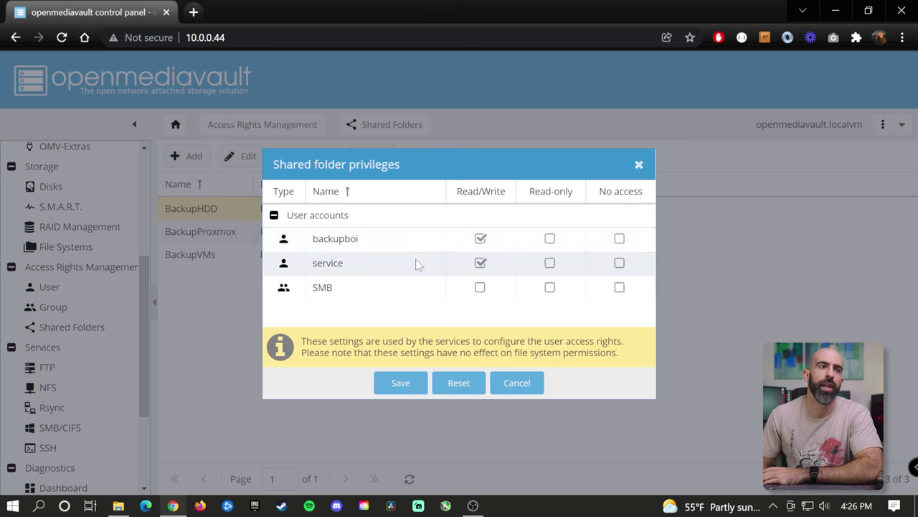
drag(419, 165, 564, 166)
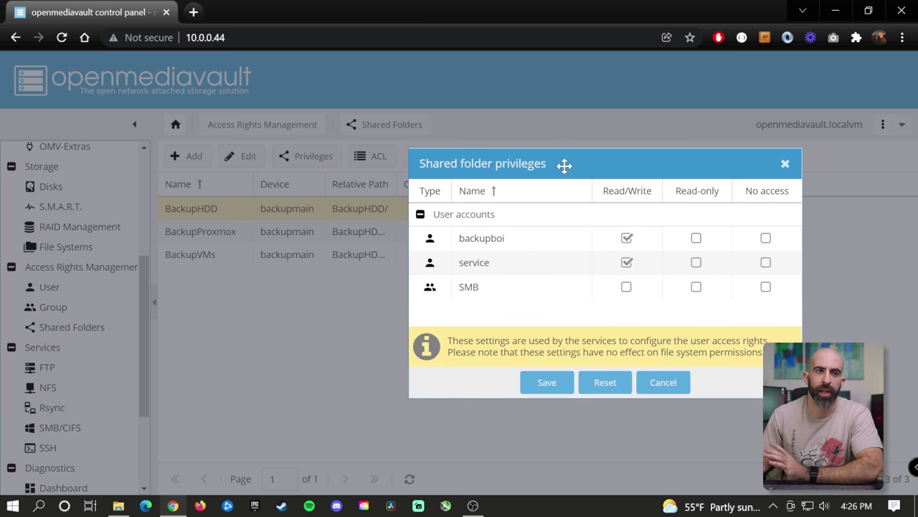
click(420, 214)
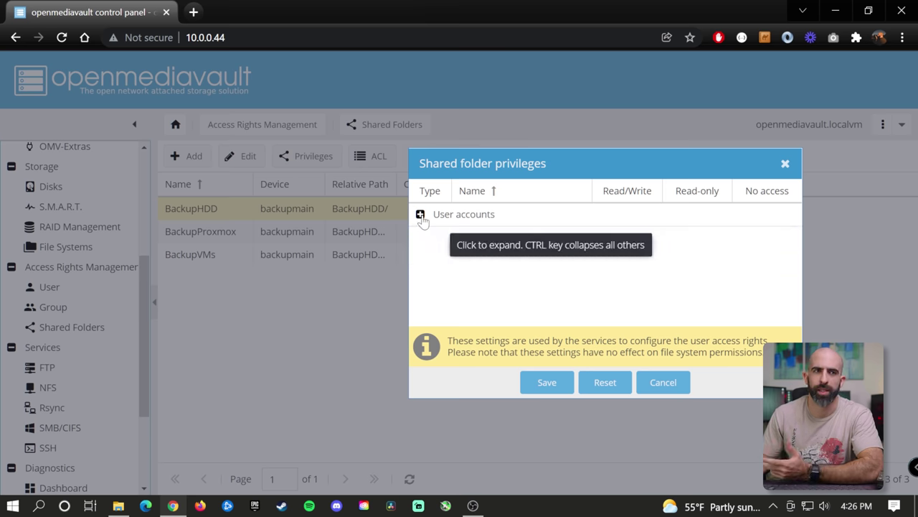
click(420, 215)
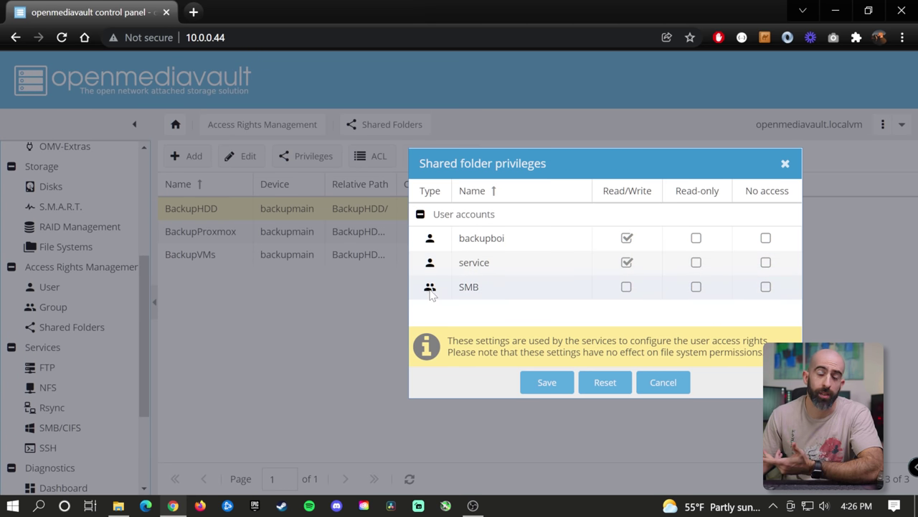
click(627, 262)
click(627, 238)
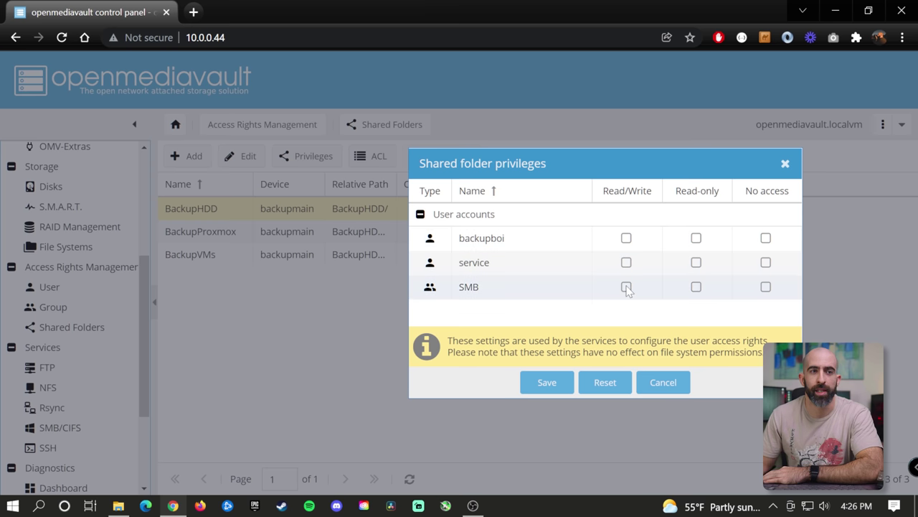
click(626, 287)
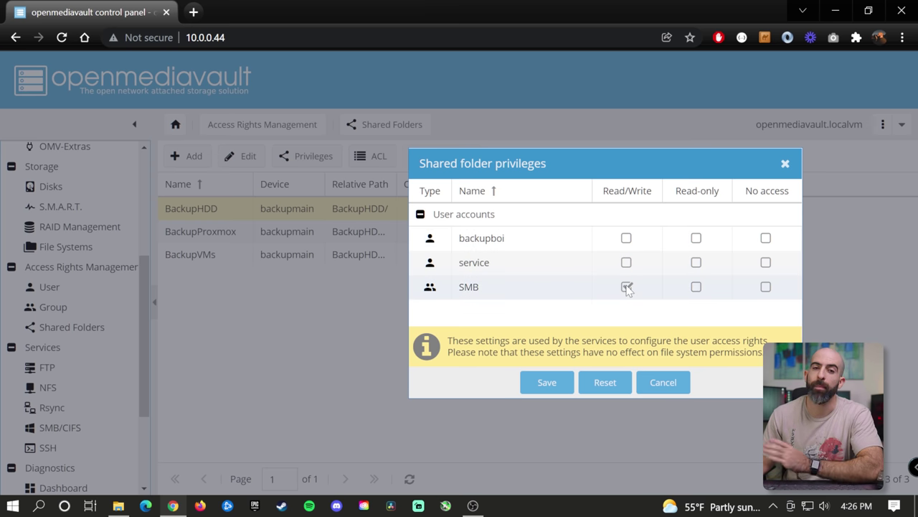
click(538, 387)
click(820, 71)
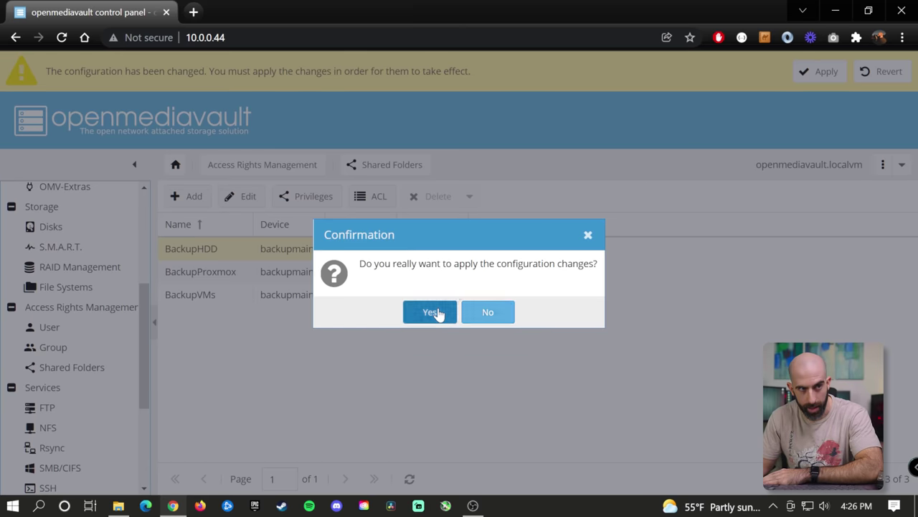
click(436, 313)
- In File Explorer, sign in to the BackupHDD share with its password and browse BackupProxmox
click(118, 505)
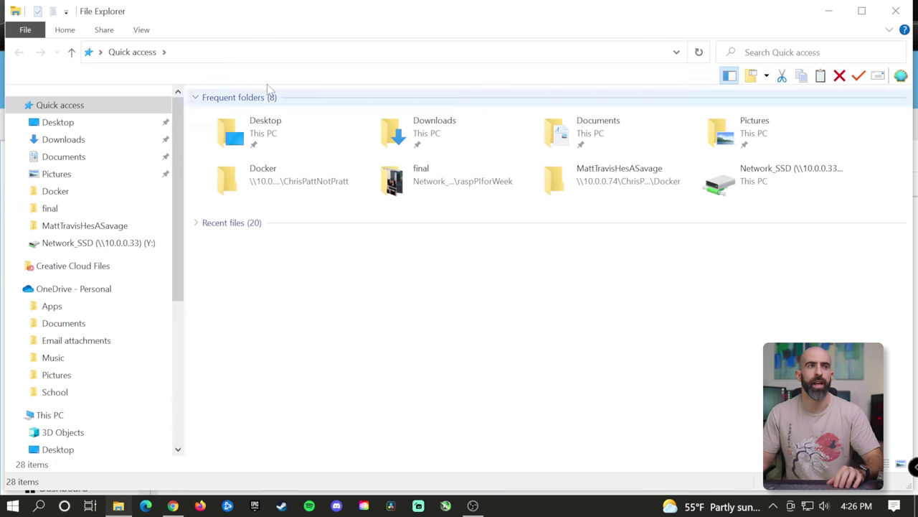
click(259, 58)
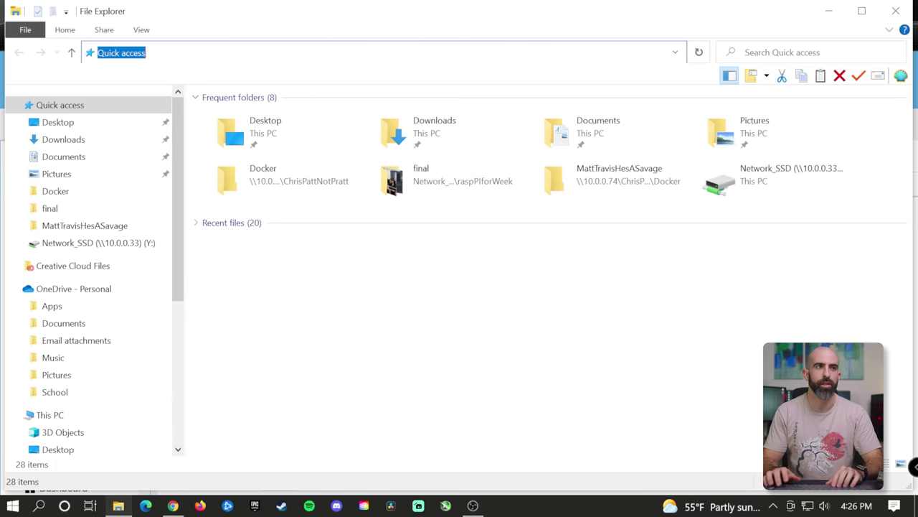
text(\\10.0.0.44\BackupHDD)
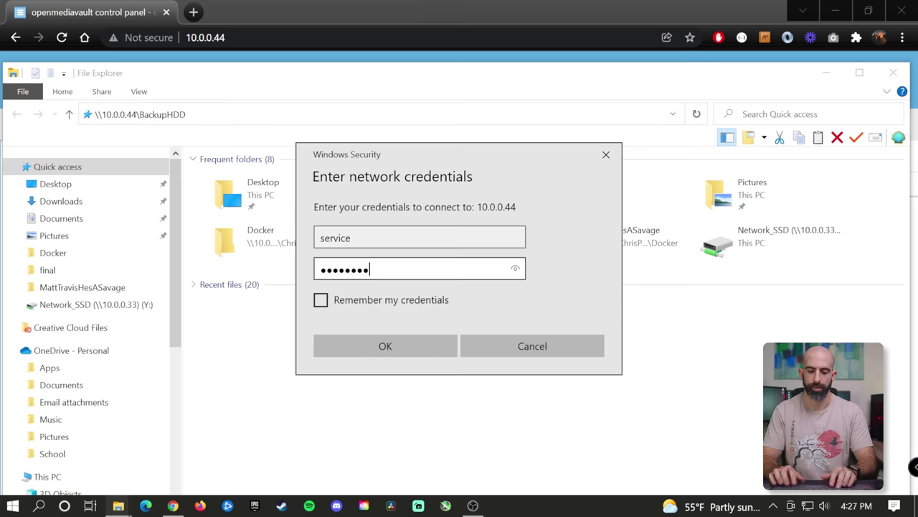
text(***)
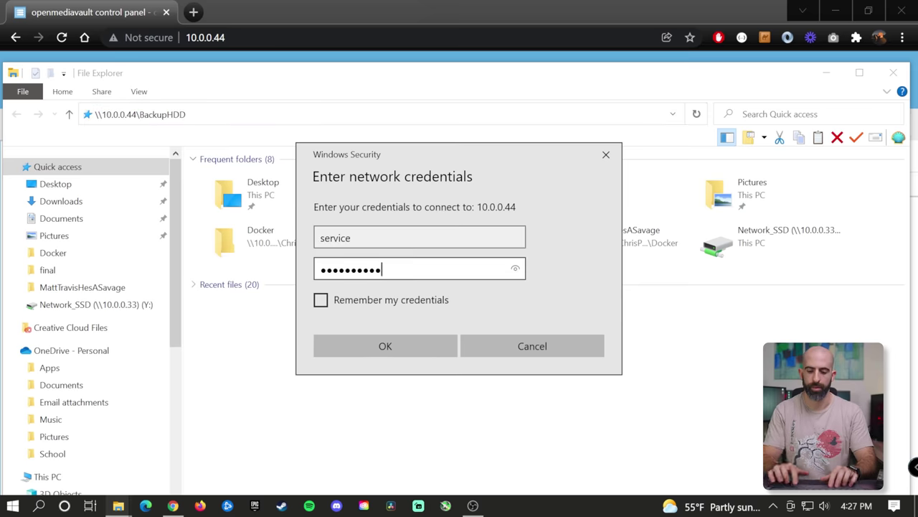
key(Return)
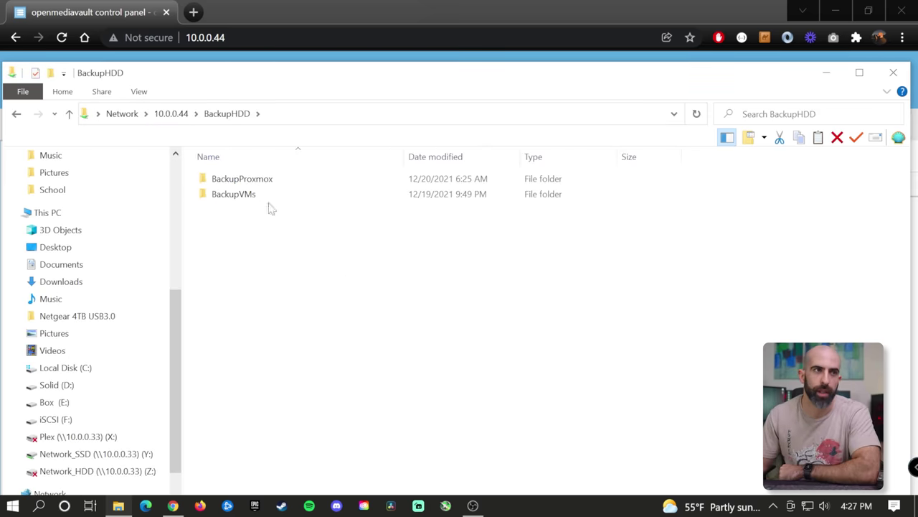
double_click(246, 178)
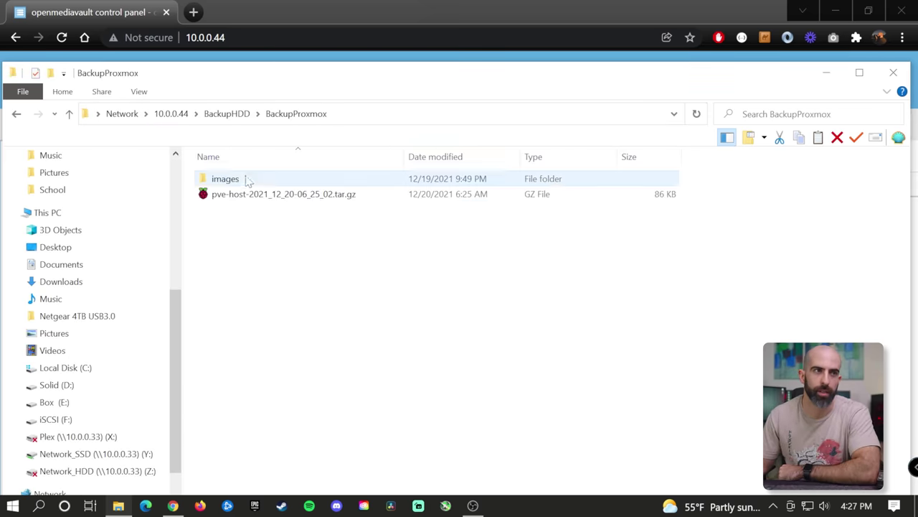
click(236, 118)
- Create a New Text Document in BackupHDD with the default name to test write access
right_click(228, 221)
mouse_move(172, 423)
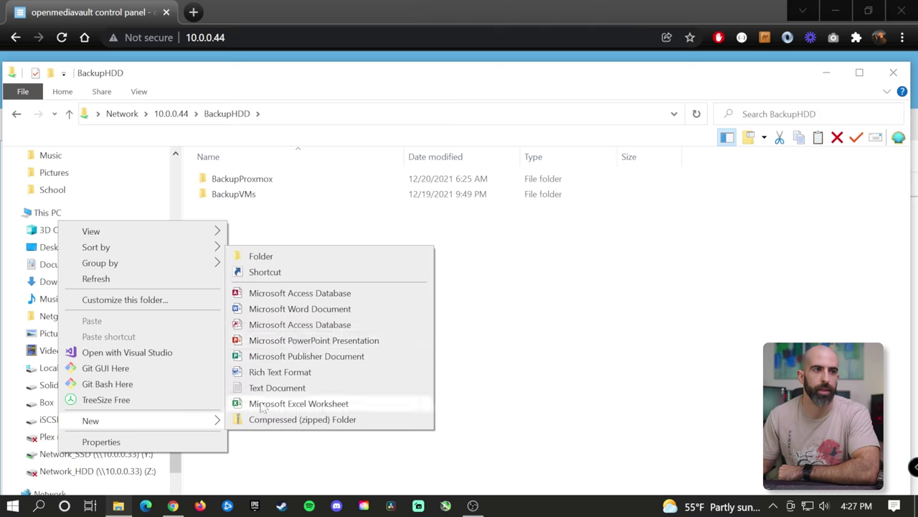
click(277, 388)
click(282, 307)
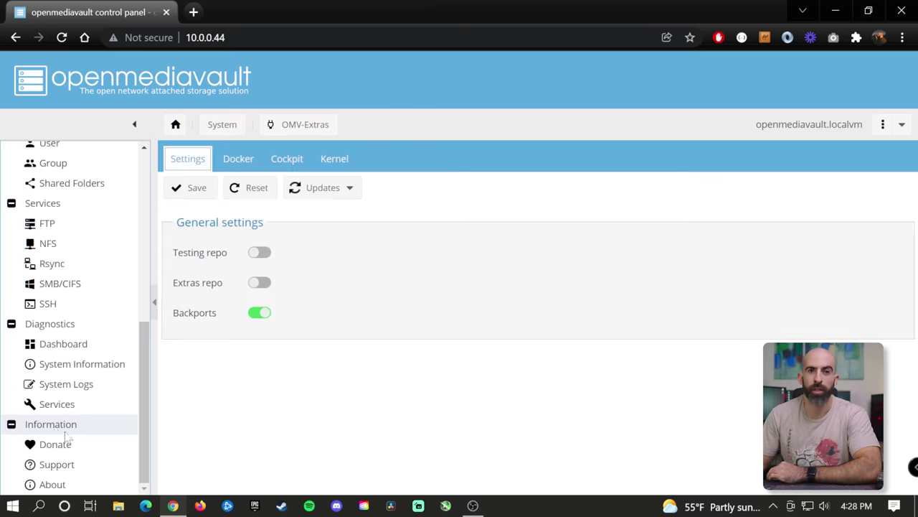
- Open OMV-Extras under System and view its Docker settings
scroll(45, 421, up, 3)
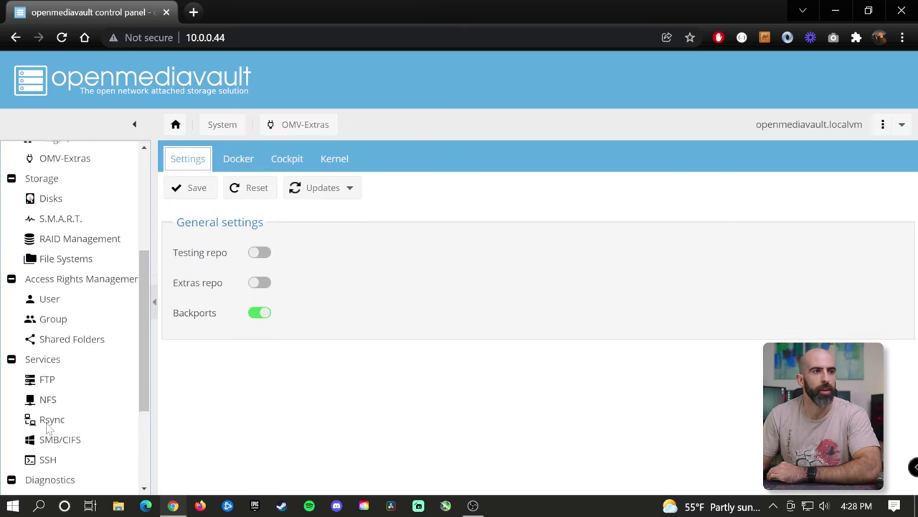
click(68, 217)
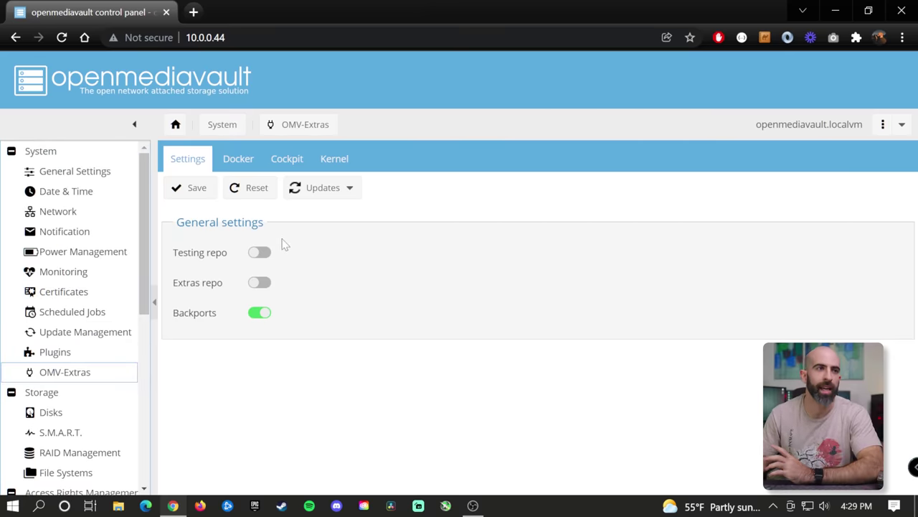
click(242, 161)
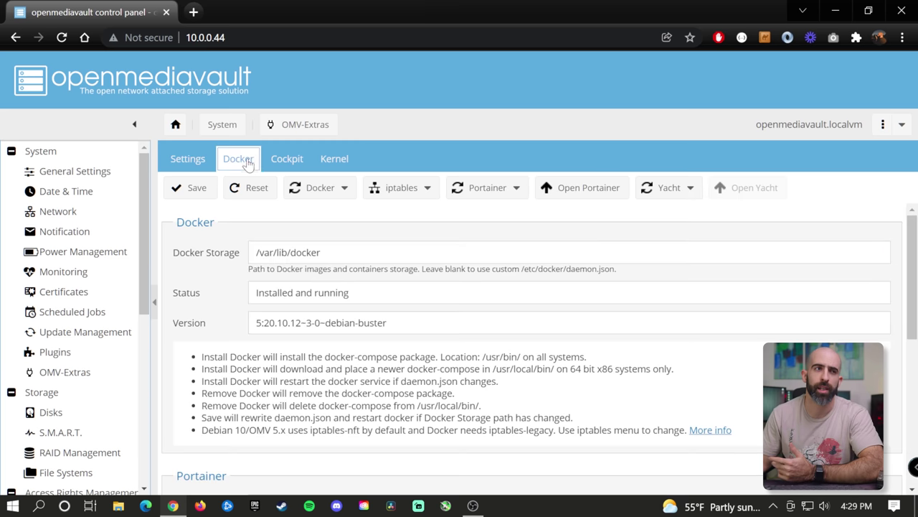
- Look over the OMV-Extras Cockpit status and Kernel management options
click(288, 162)
click(331, 161)
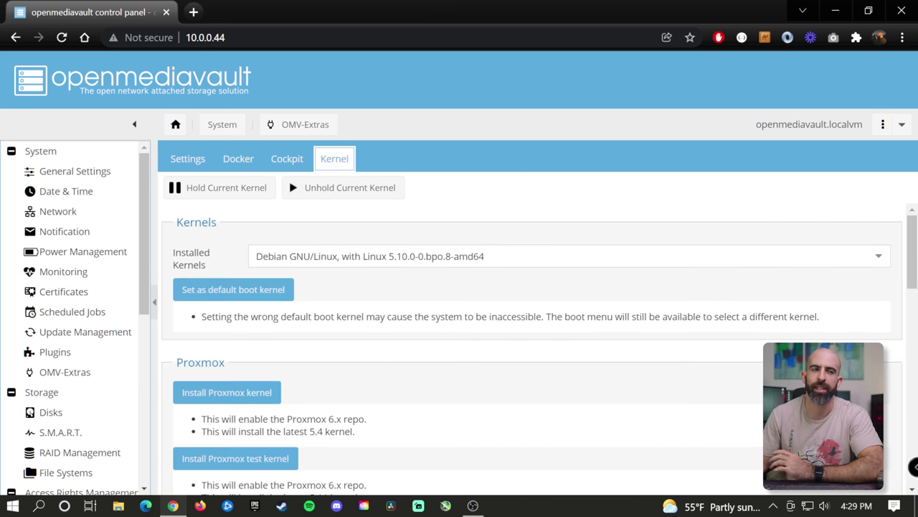
scroll(409, 308, down, 3)
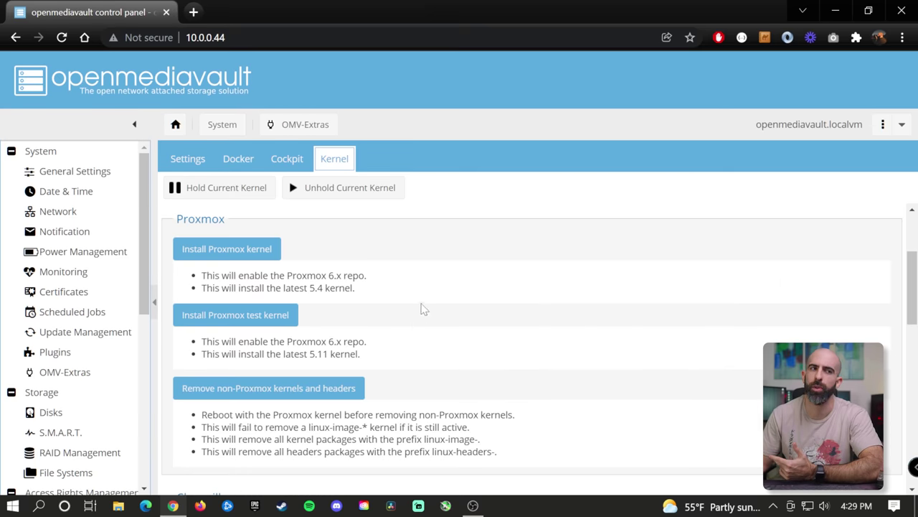
scroll(419, 309, down, 3)
scroll(404, 307, down, 2)
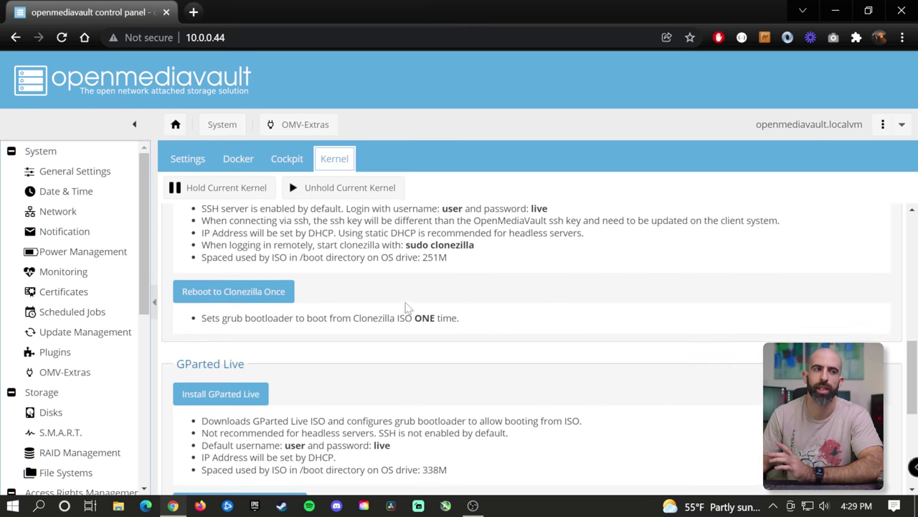
scroll(404, 304, up, 8)
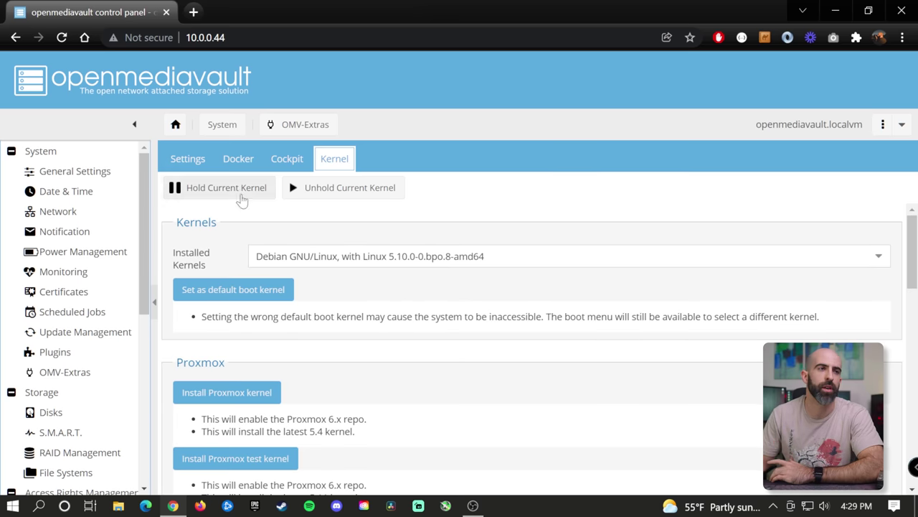
- Return to the Docker page and check the Docker and Portainer status sections
click(239, 161)
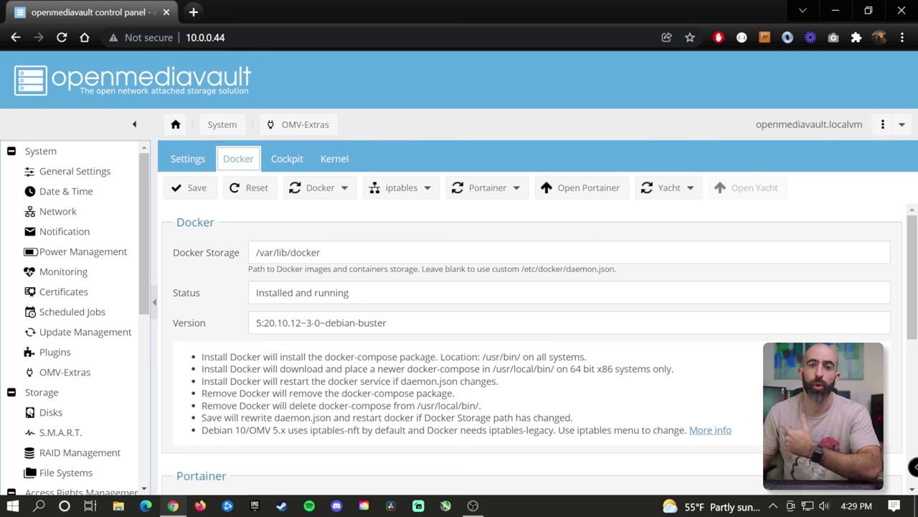
scroll(393, 281, down, 4)
scroll(393, 281, up, 4)
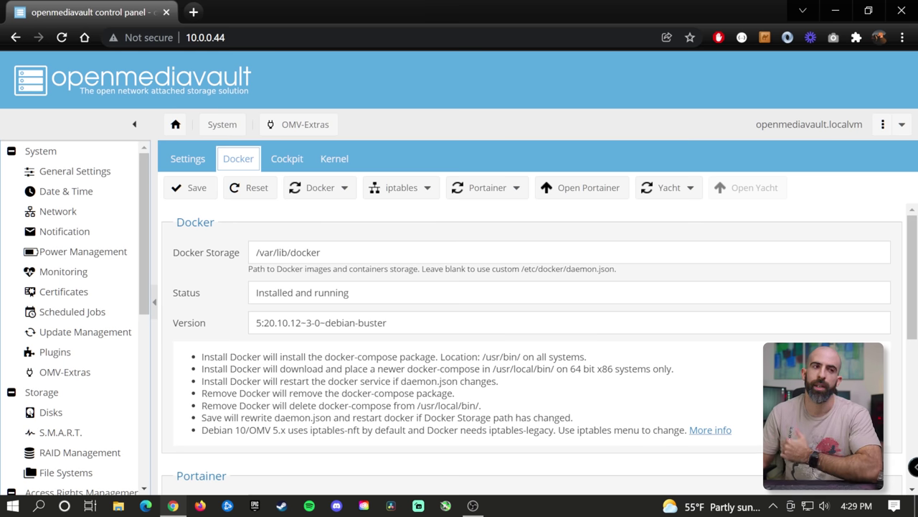
scroll(531, 345, down, 2)
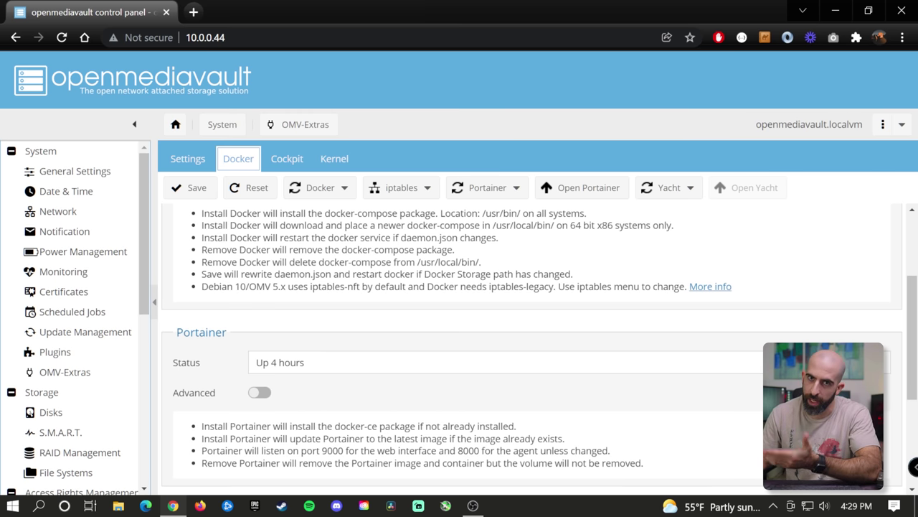
scroll(467, 308, up, 2)
- Log in to Portainer as admin, view the running containers, then close its tab
click(583, 200)
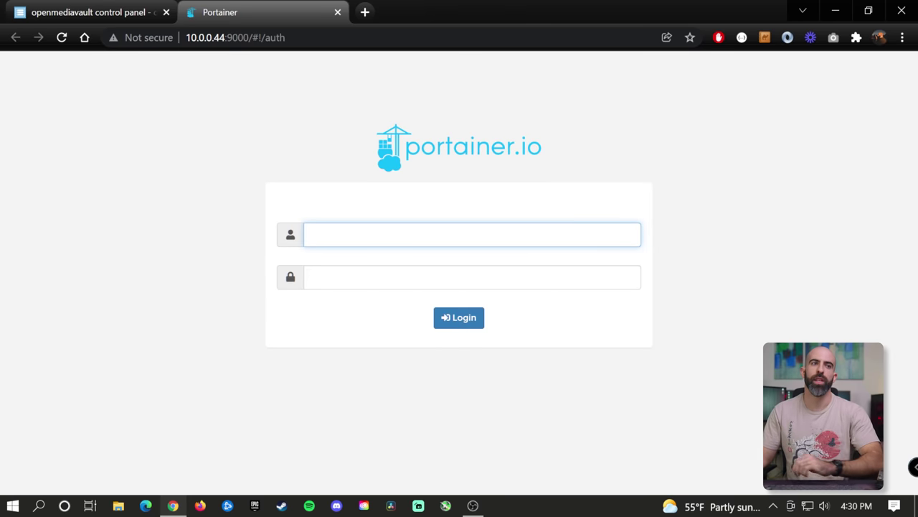
text(admin)
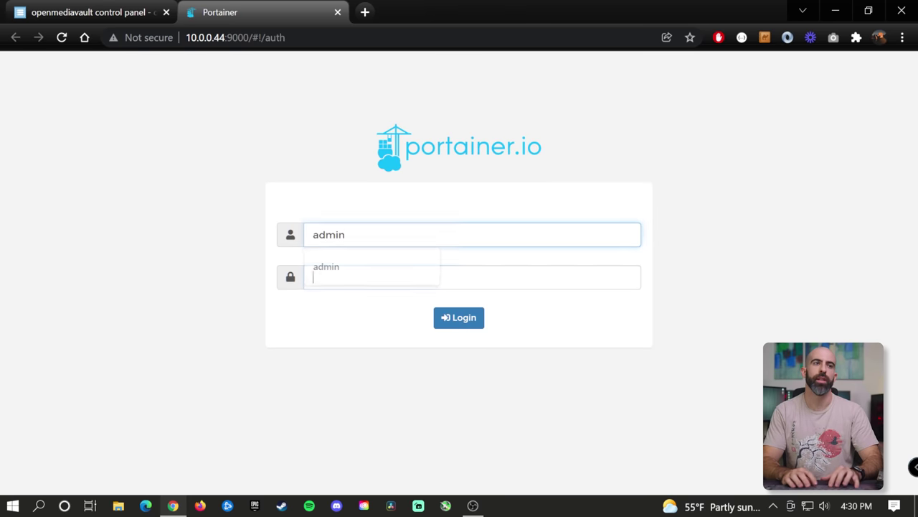
key(Return)
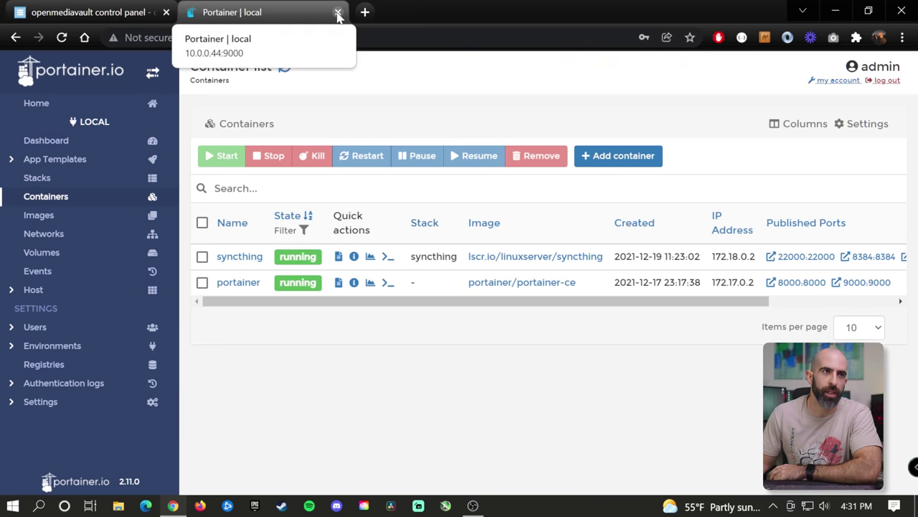
click(338, 14)
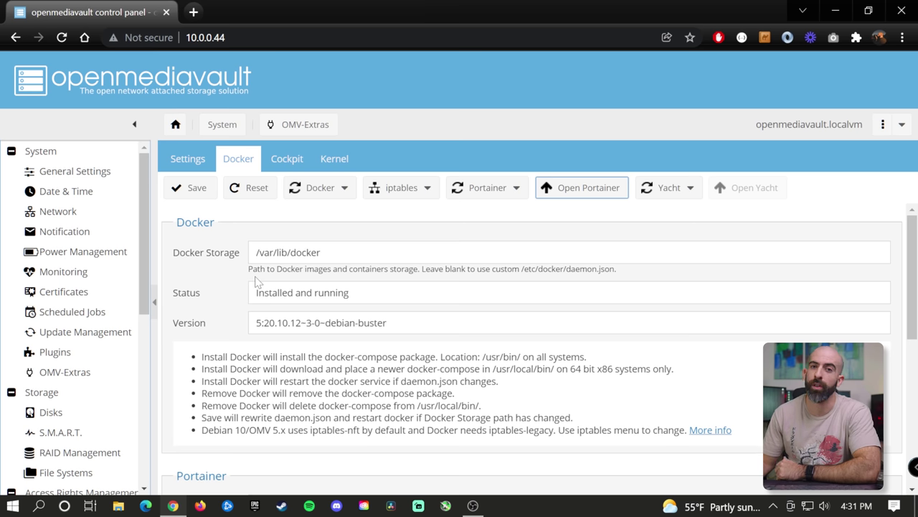
- On the Diagnostics Dashboard, move the System Information widget above Services and make it taller
scroll(89, 228, down, 5)
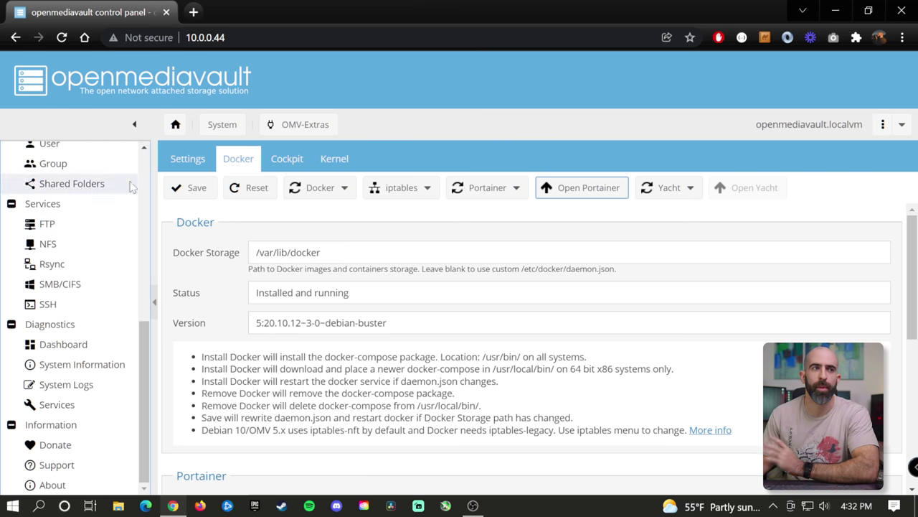
click(174, 125)
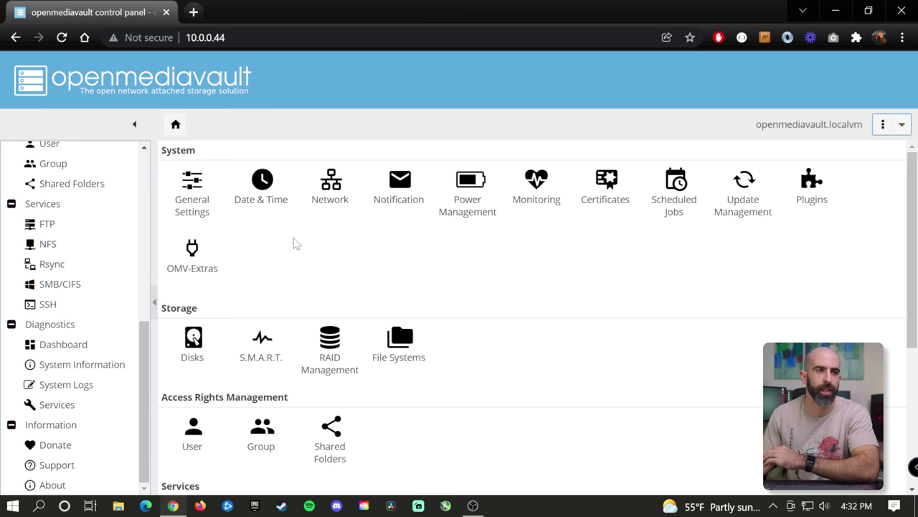
scroll(143, 357, down, 1)
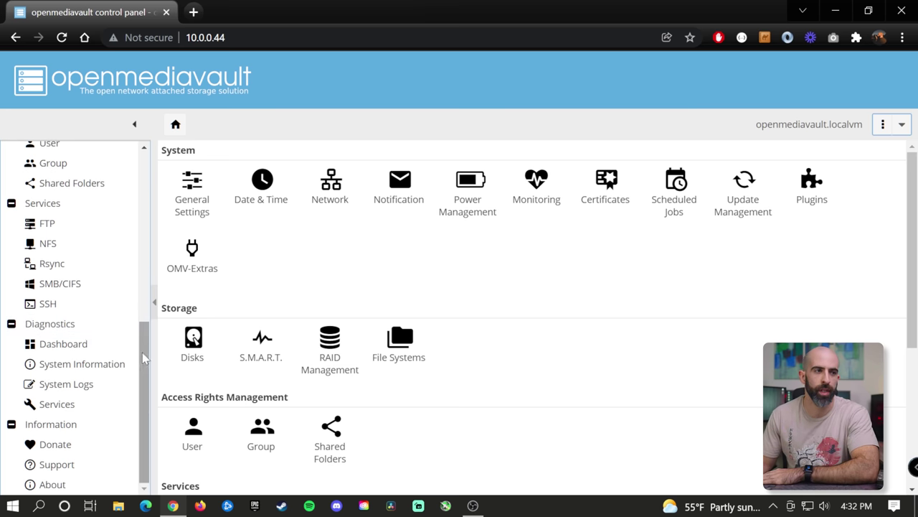
click(63, 346)
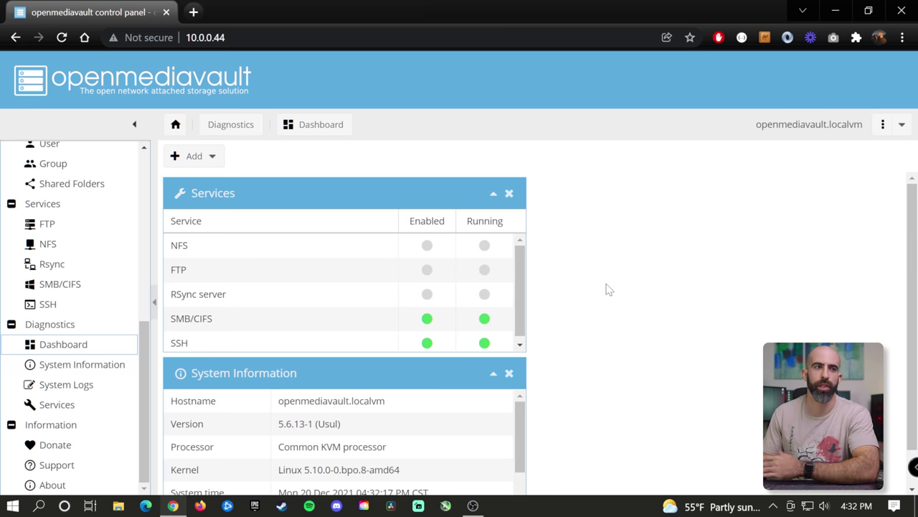
scroll(607, 289, down, 1)
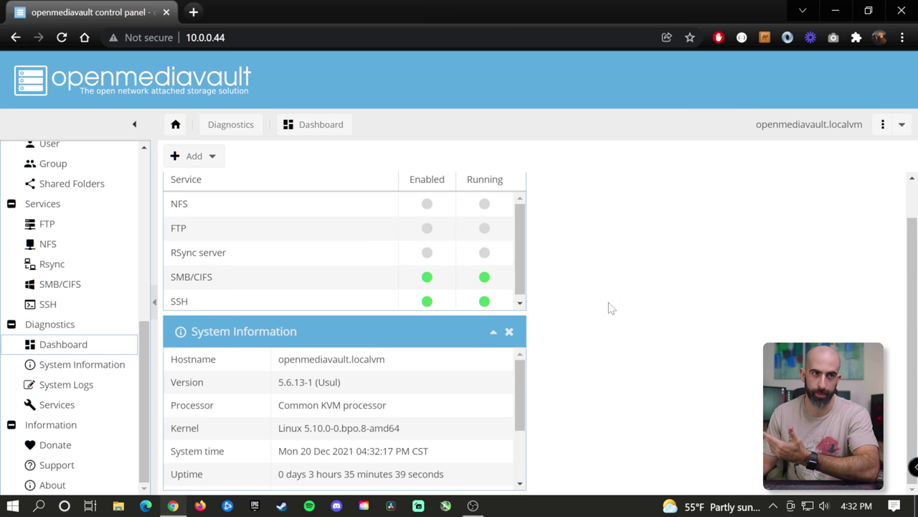
scroll(608, 307, up, 1)
drag(254, 373, 259, 190)
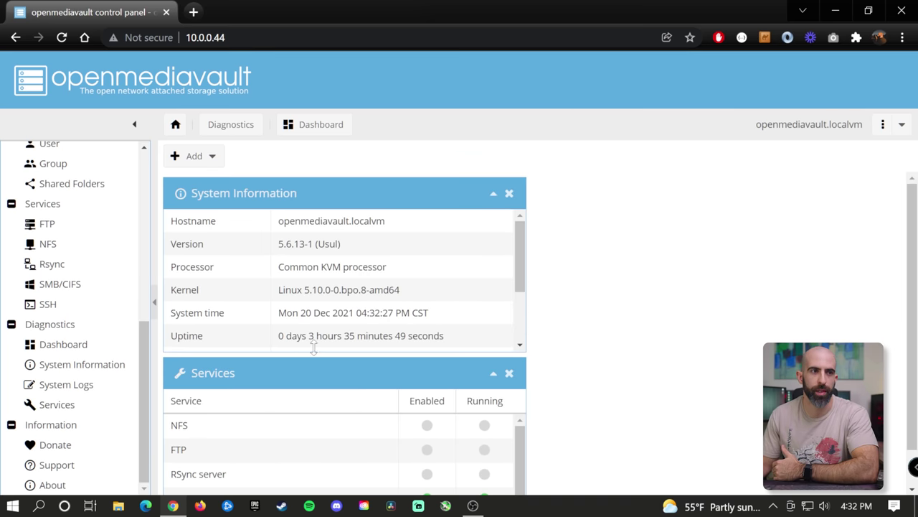
drag(313, 348, 323, 393)
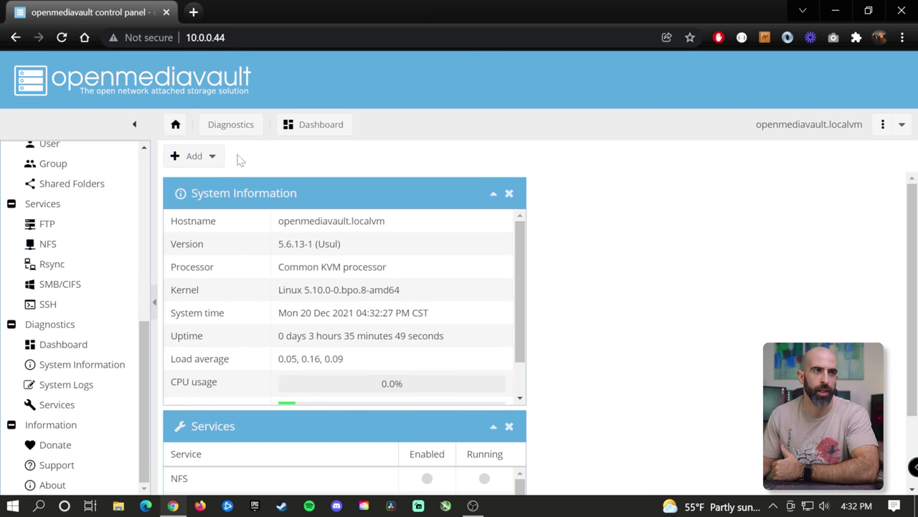
- Add a File Systems widget and place it below System Information, showing backupmain at 25.47 TiB
click(192, 155)
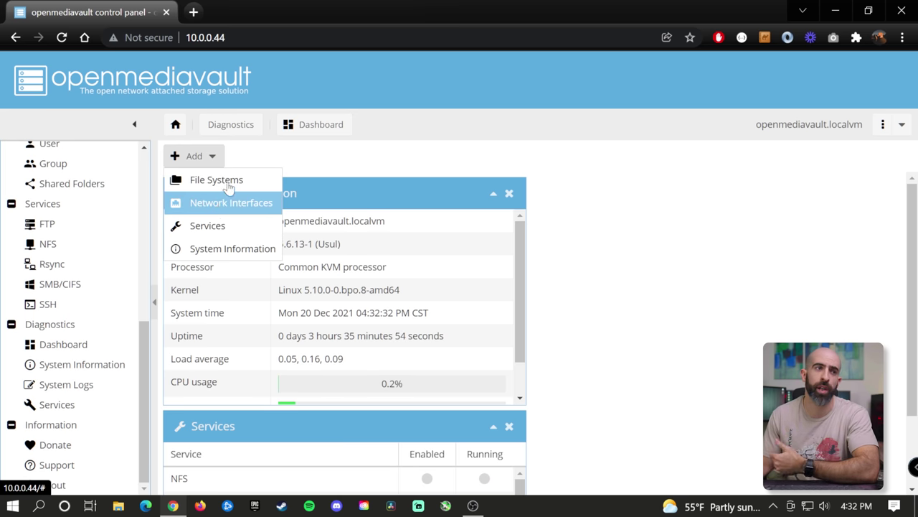
click(229, 185)
scroll(514, 278, down, 2)
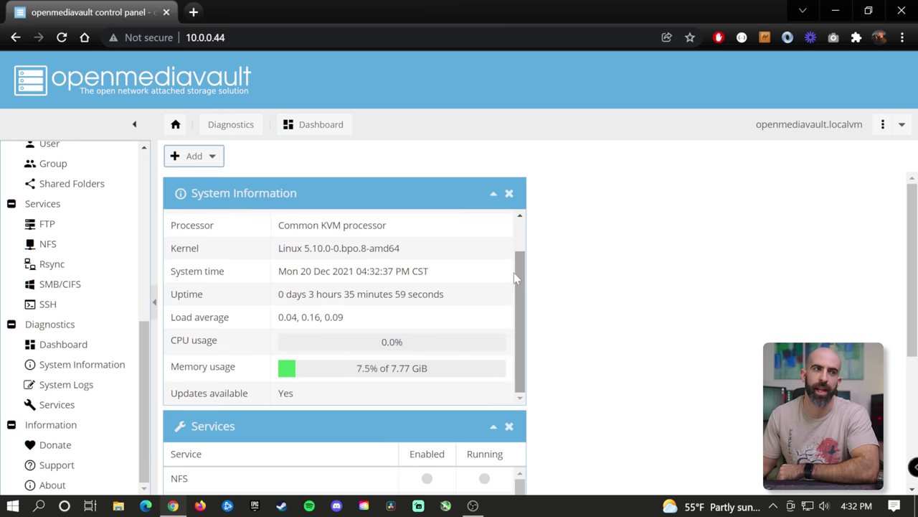
scroll(613, 328, down, 3)
drag(301, 365, 301, 409)
scroll(538, 322, down, 1)
scroll(590, 319, up, 1)
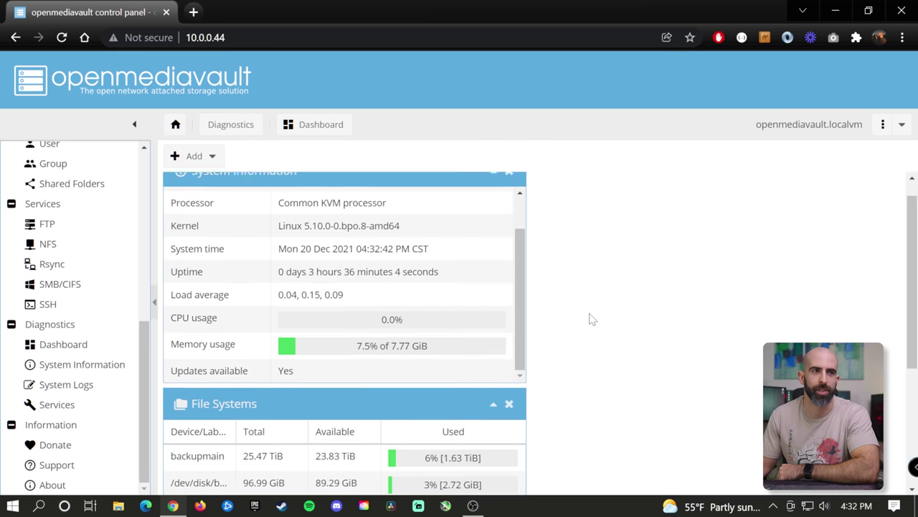